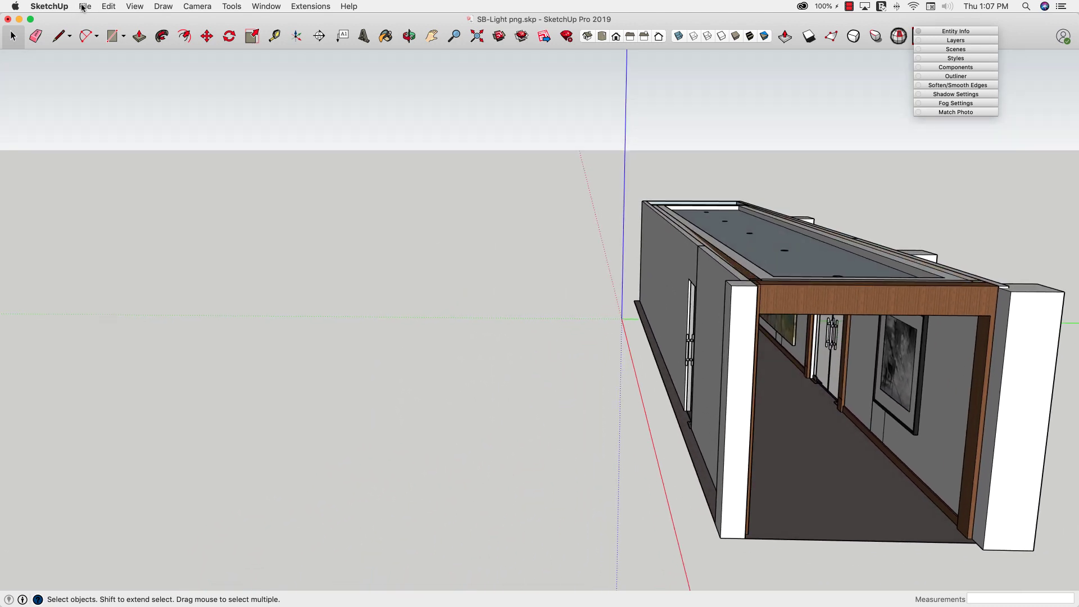
# Step: Import light.png from the Desktop as an image and place it flat on the ground beside the hallway
pyautogui.click(84, 6)
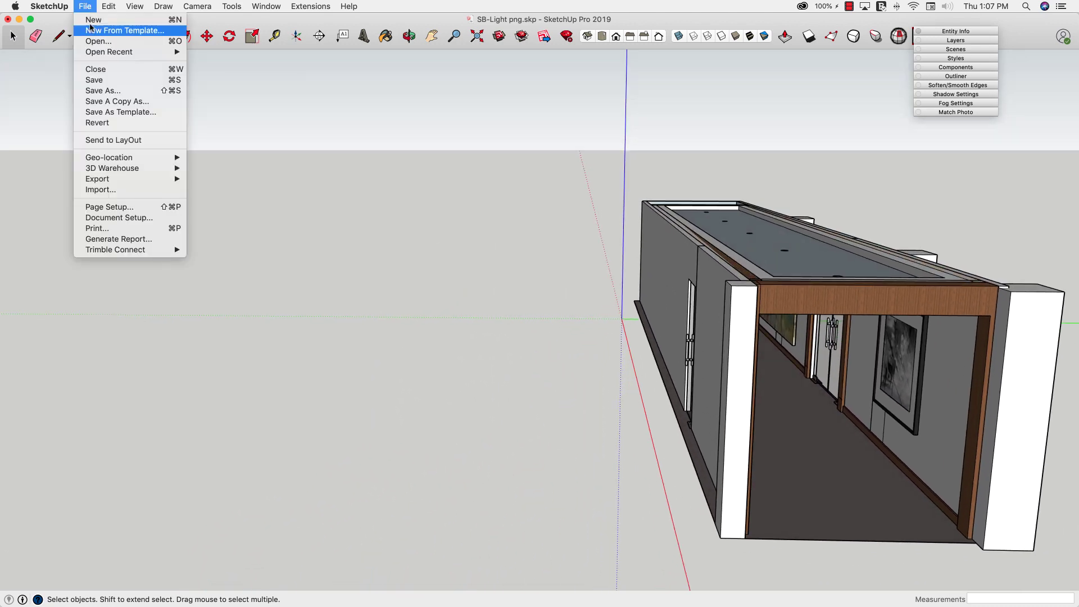
pyautogui.click(111, 193)
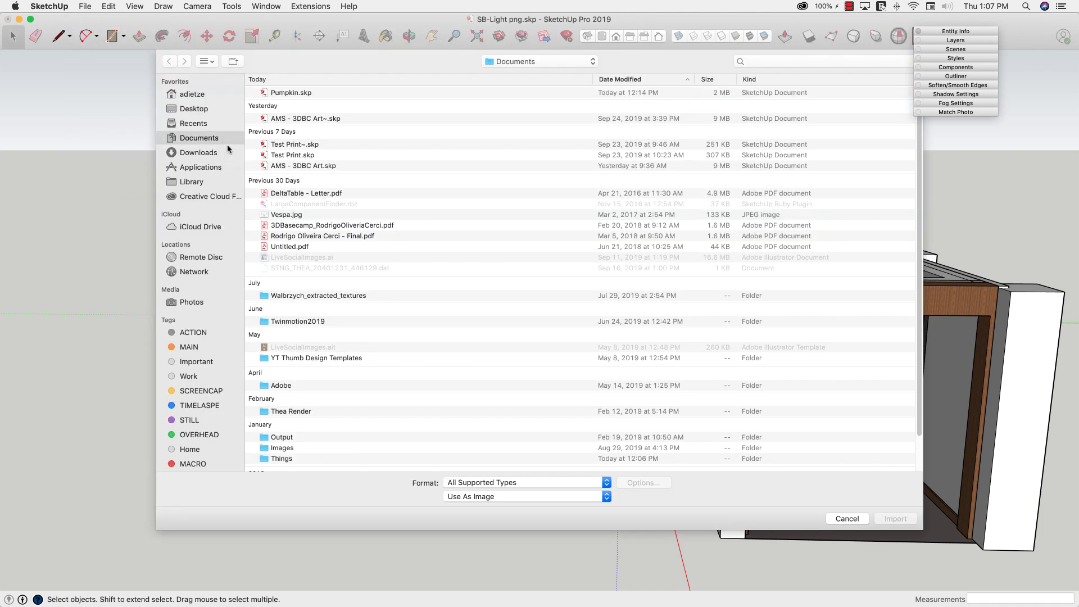
pyautogui.click(202, 108)
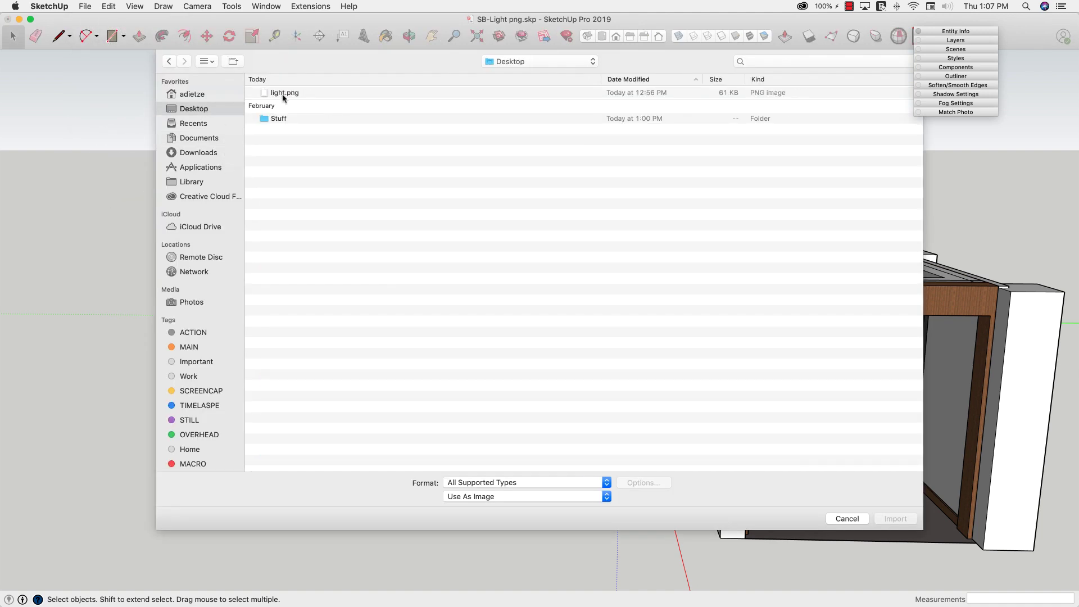
pyautogui.click(283, 94)
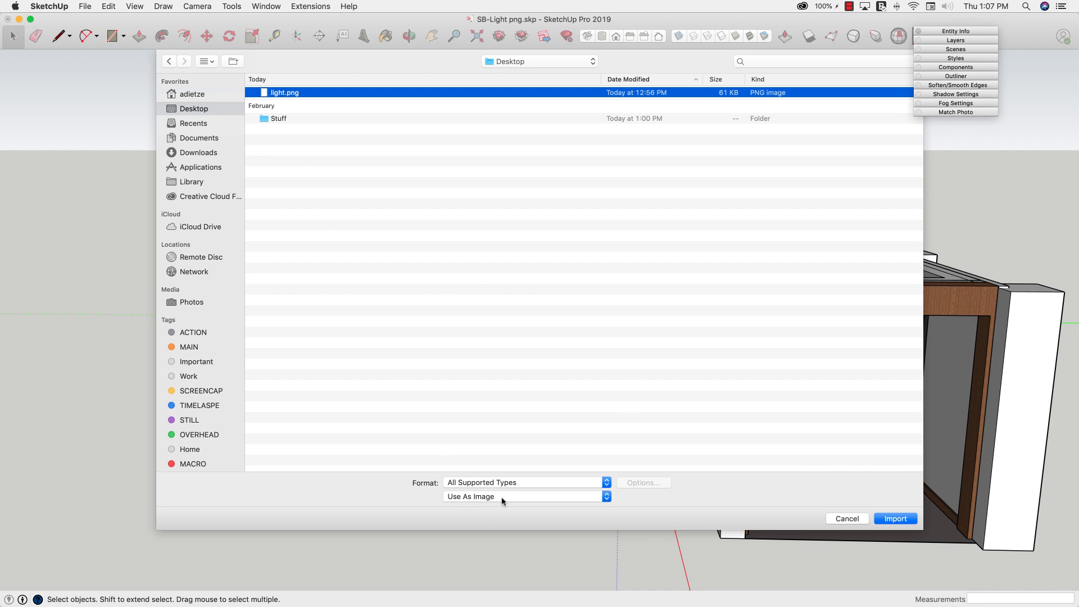
pyautogui.click(893, 519)
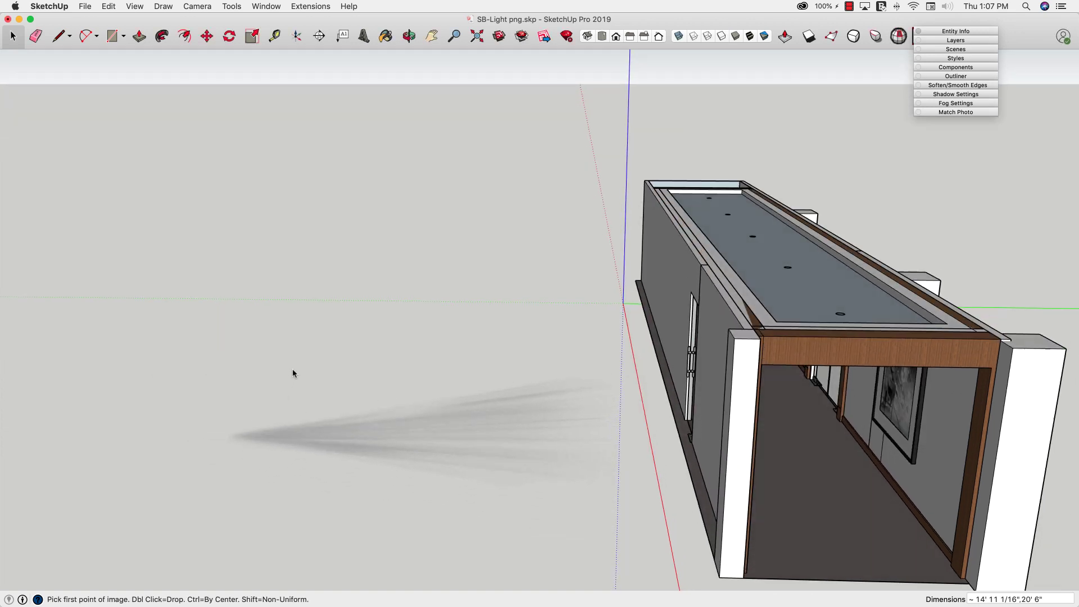
pyautogui.click(296, 360)
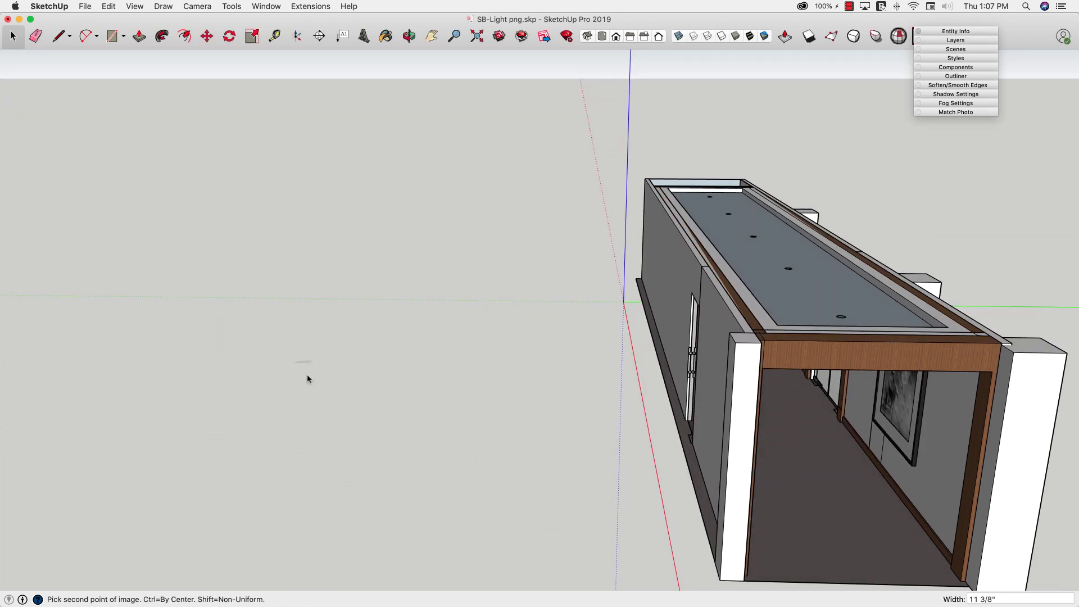
pyautogui.click(584, 426)
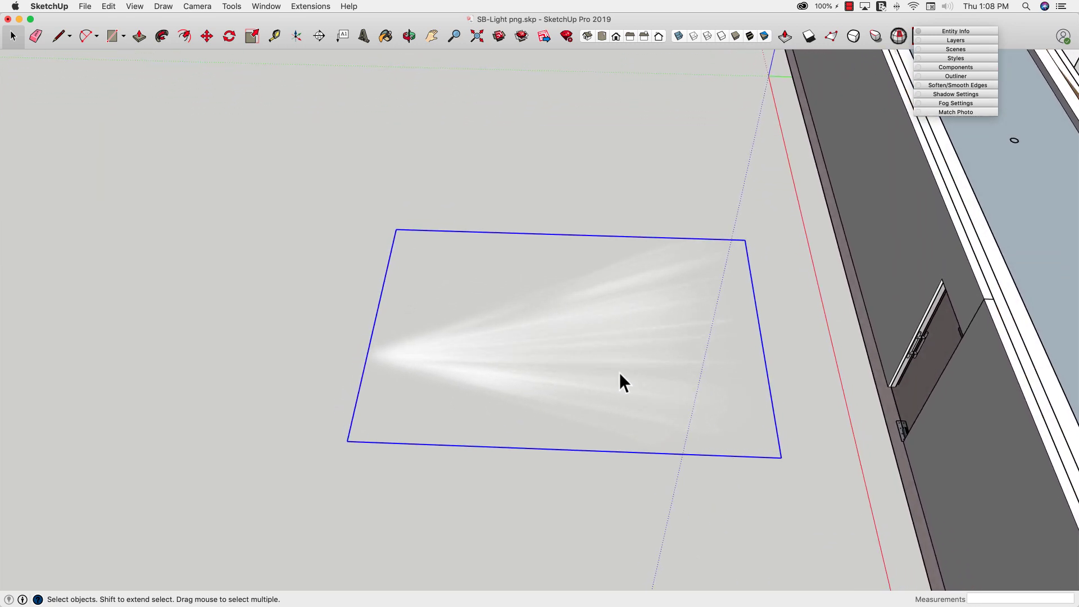
# Step: Rotate the light image 90 degrees so it stands upright on its short edge with the beam's apex up
pyautogui.press('q')
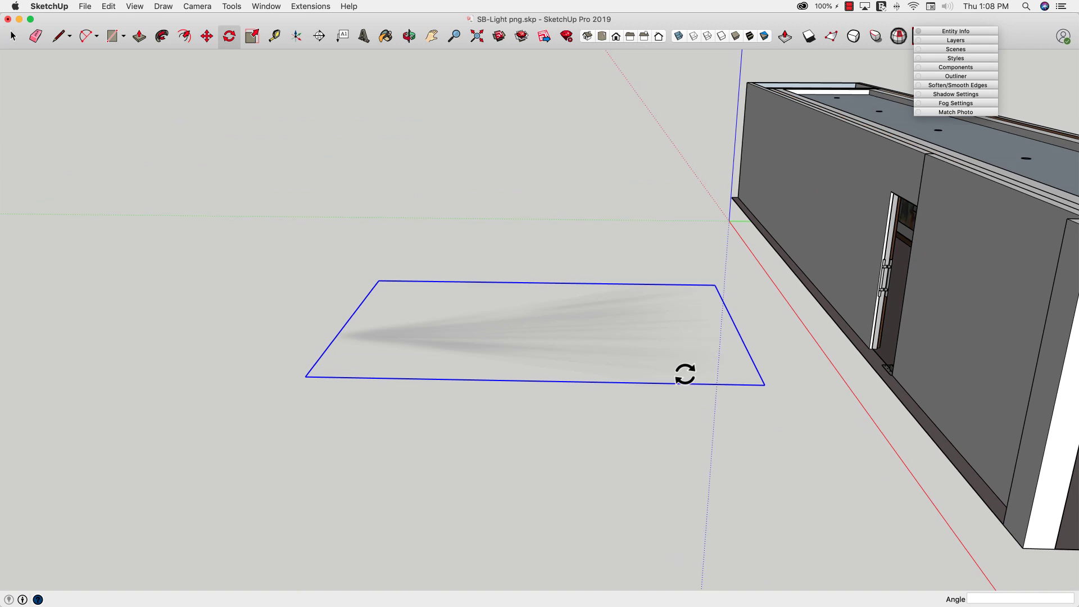
pyautogui.click(764, 385)
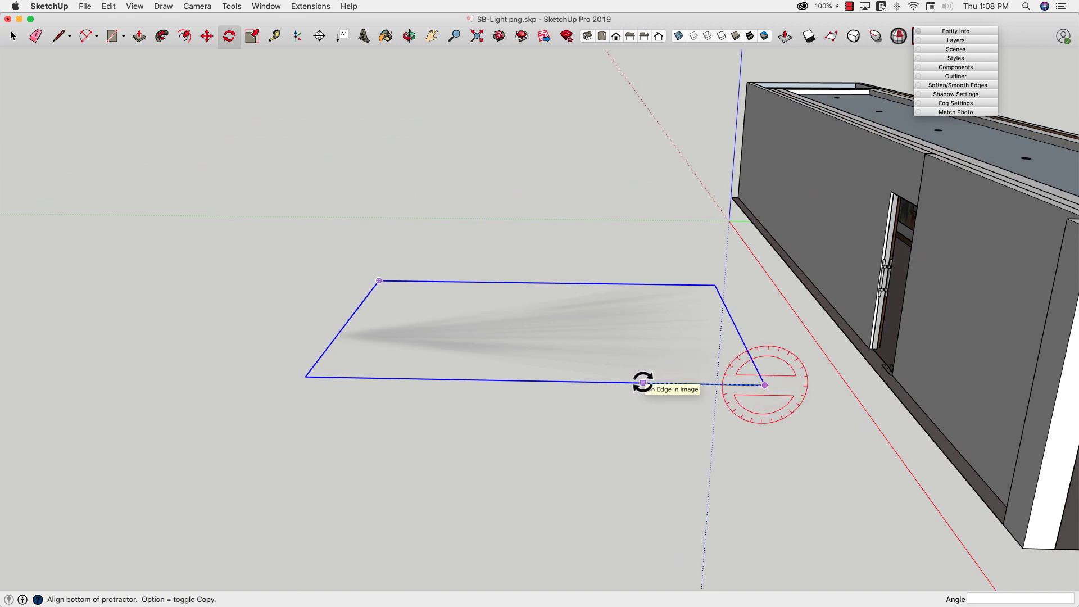
pyautogui.click(642, 383)
pyautogui.click(770, 318)
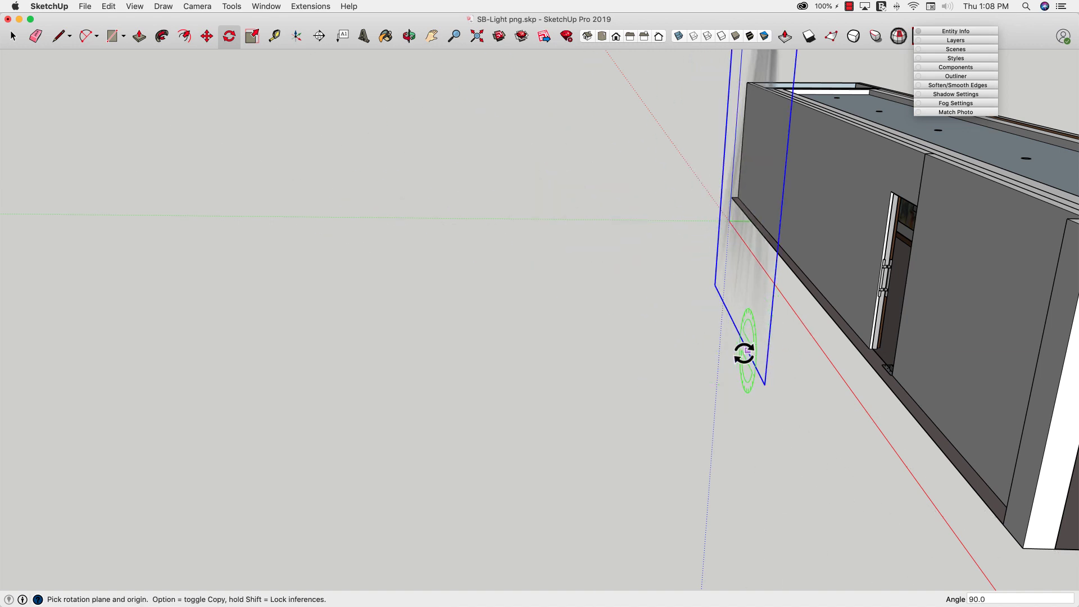
# Step: Rotate the upright light image 90 degrees about the vertical axis at its lower corner, parallel to the hallway's open end
pyautogui.click(714, 286)
pyautogui.click(724, 304)
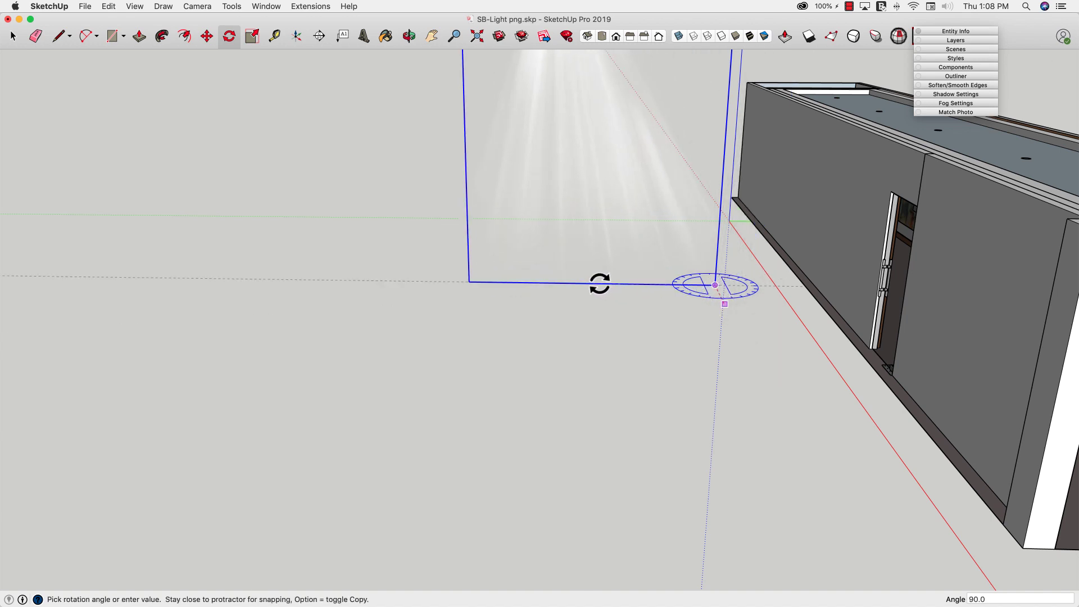
pyautogui.click(409, 279)
pyautogui.moveTo(540, 386); pyautogui.dragTo(595, 216, button='middle')
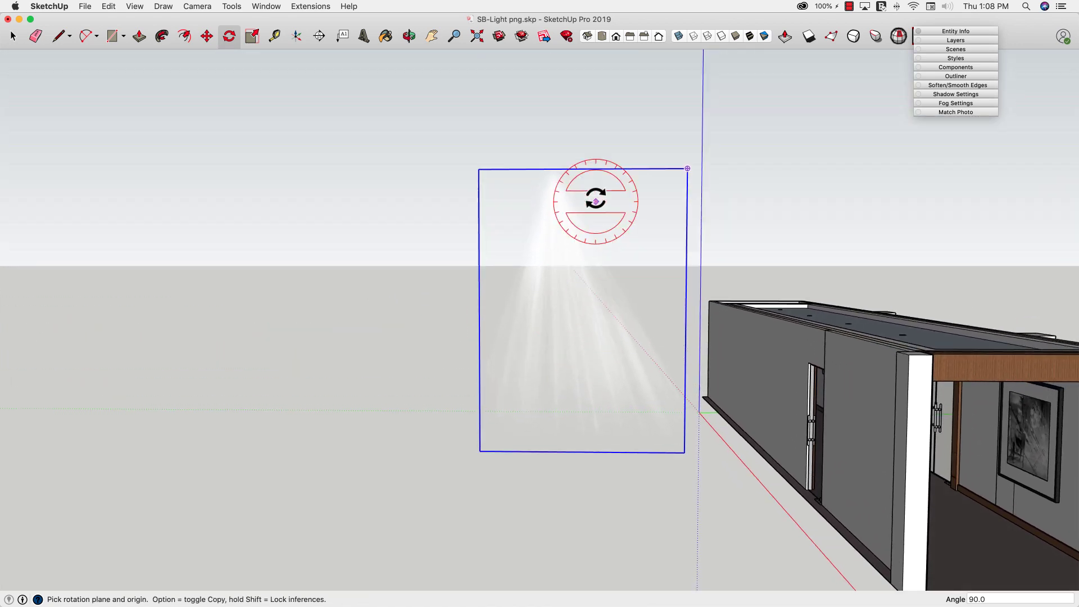
pyautogui.moveTo(558, 252); pyautogui.dragTo(477, 281, button='middle')
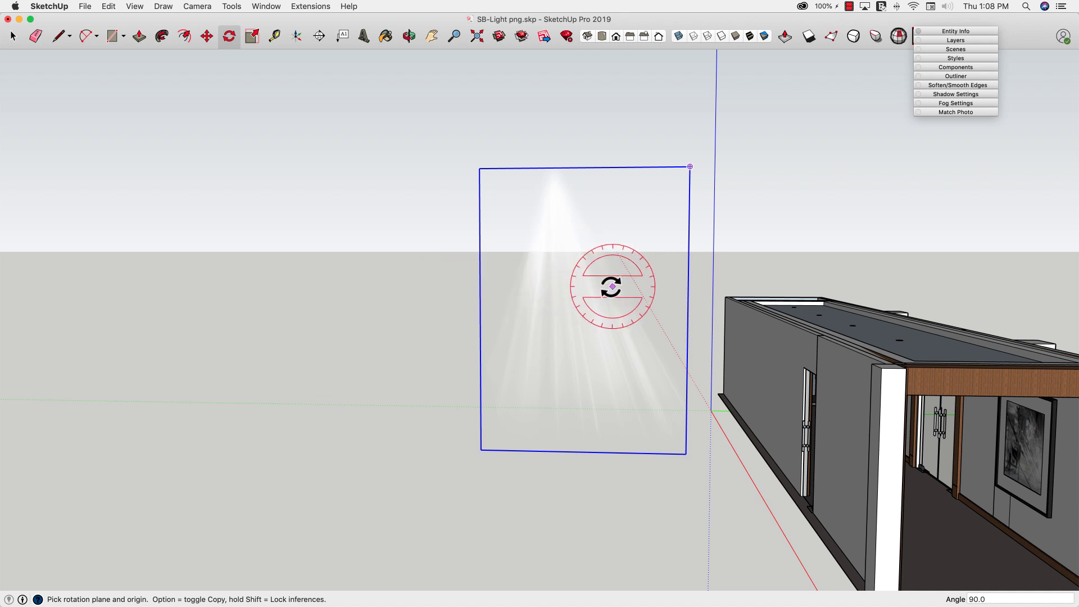
pyautogui.press('space')
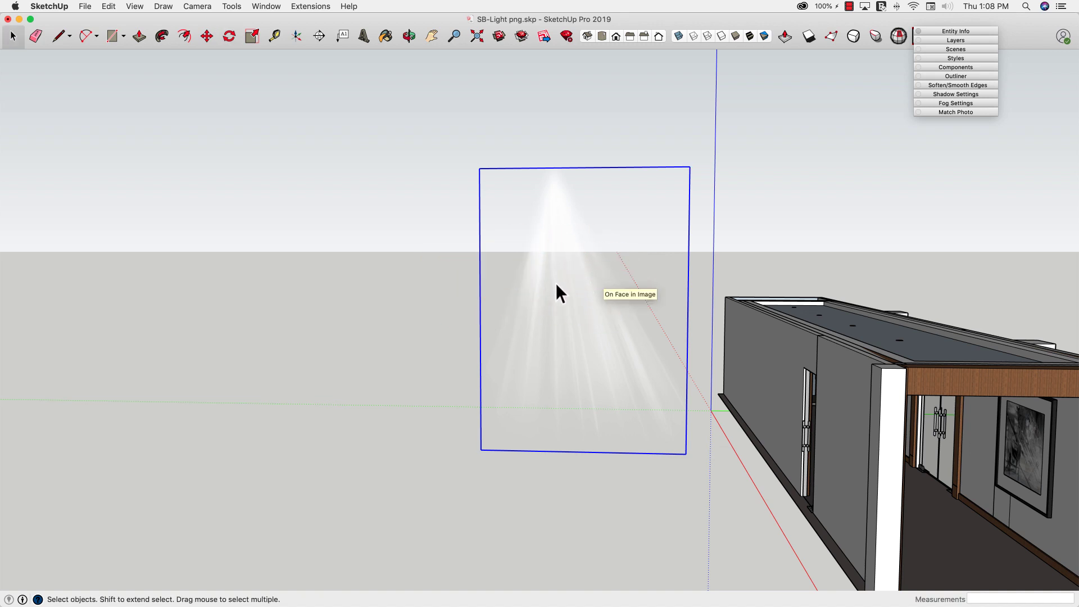
# Step: Scale the light image down uniformly by a factor of 0.50 from its upper corner
pyautogui.moveTo(872, 450)
pyautogui.mouseDown(button='middle')
pyautogui.moveTo(821, 415)
pyautogui.moveTo(836, 405)
pyautogui.moveTo(862, 433)
pyautogui.mouseUp(button='middle')
pyautogui.press('s')
pyautogui.moveTo(703, 173); pyautogui.dragTo(600, 317)
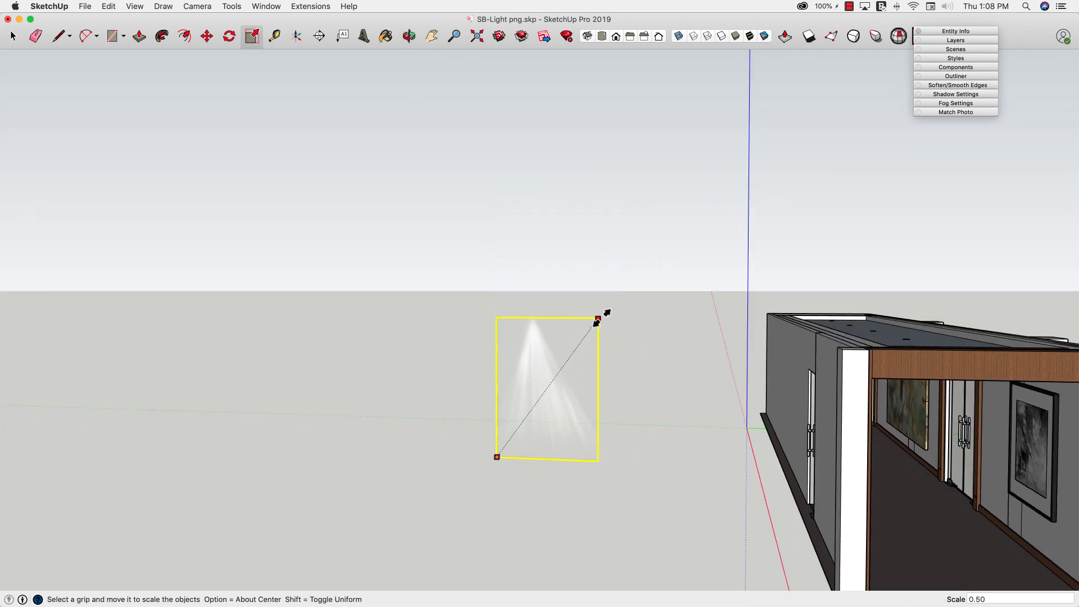
pyautogui.scroll(5, 639, 322)
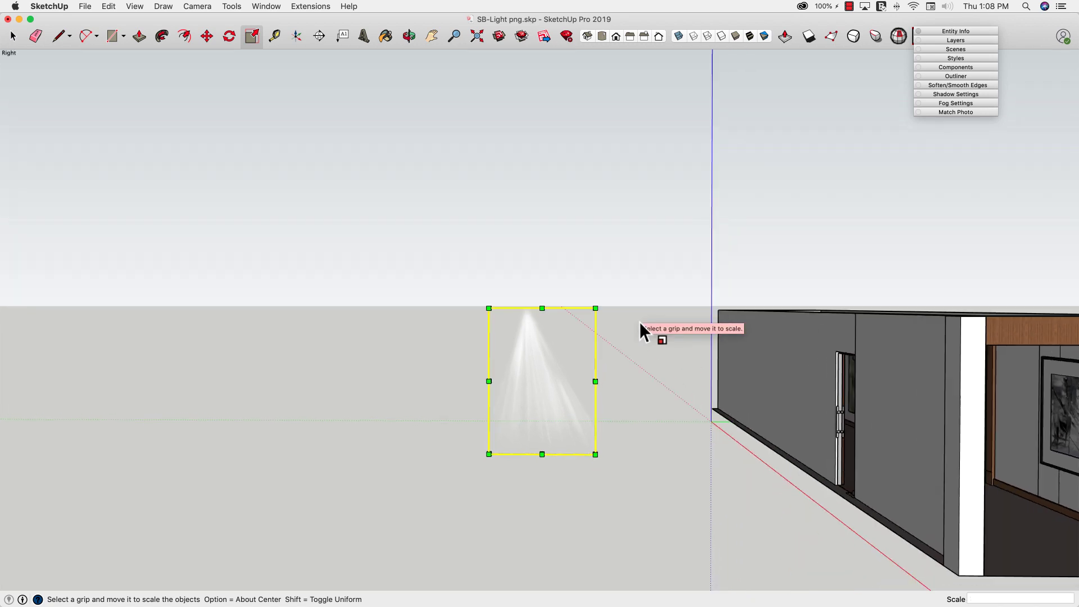
pyautogui.moveTo(600, 384)
pyautogui.mouseDown()
pyautogui.moveTo(555, 384)
pyautogui.moveTo(715, 382)
pyautogui.moveTo(574, 382)
pyautogui.moveTo(600, 383)
pyautogui.mouseUp()
pyautogui.moveTo(609, 344); pyautogui.dragTo(536, 321, button='middle')
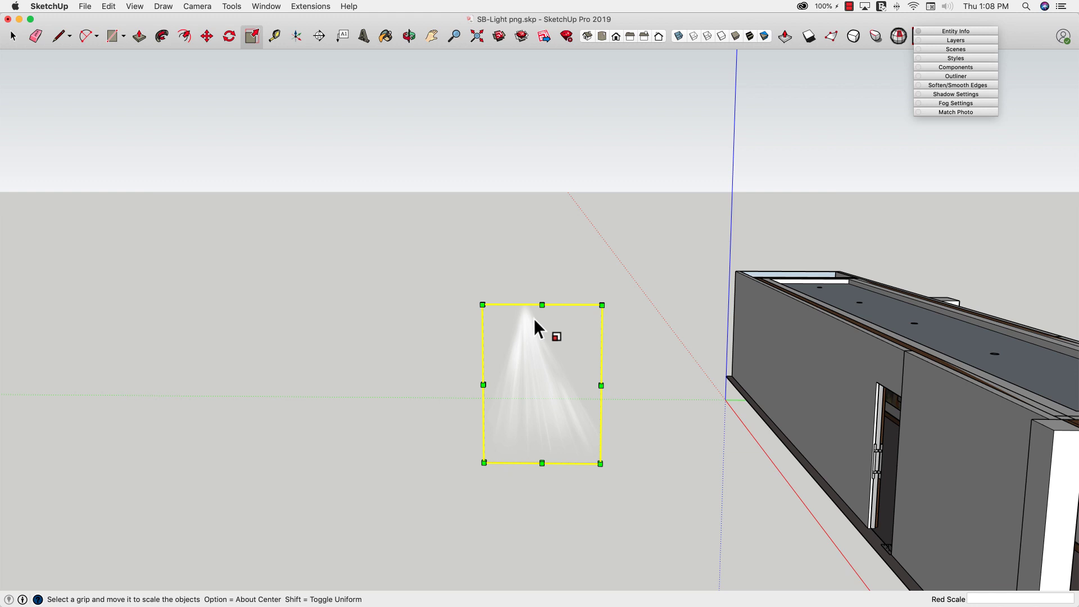
# Step: Move the light image by the beam's apex onto the second ceiling downlight inside the hallway
pyautogui.press('m')
pyautogui.scroll(7, 522, 297)
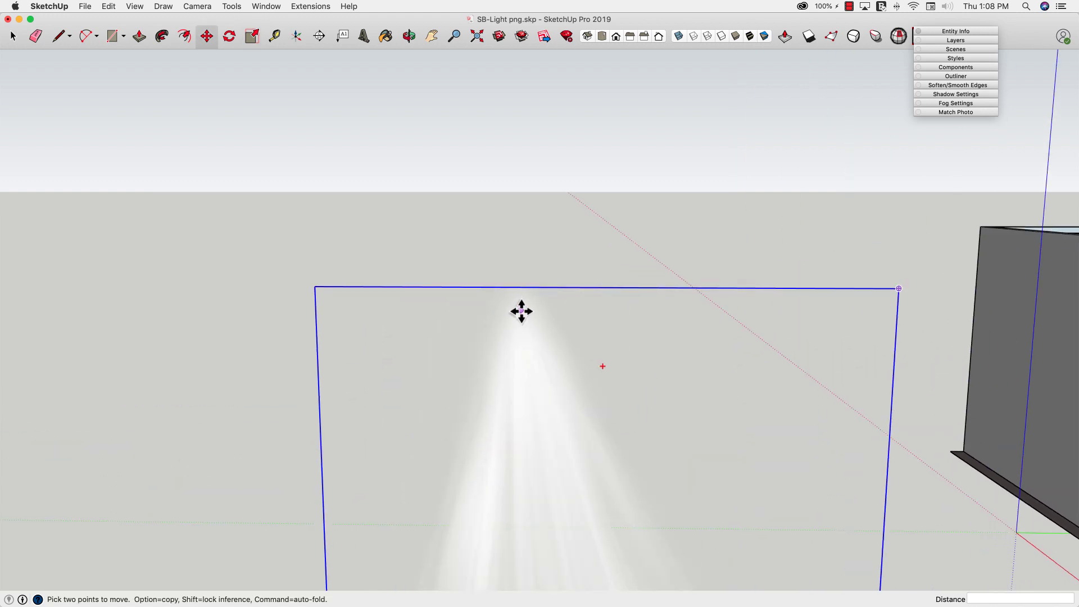
pyautogui.click(522, 311)
pyautogui.scroll(-3, 524, 324)
pyautogui.scroll(-10, 524, 324)
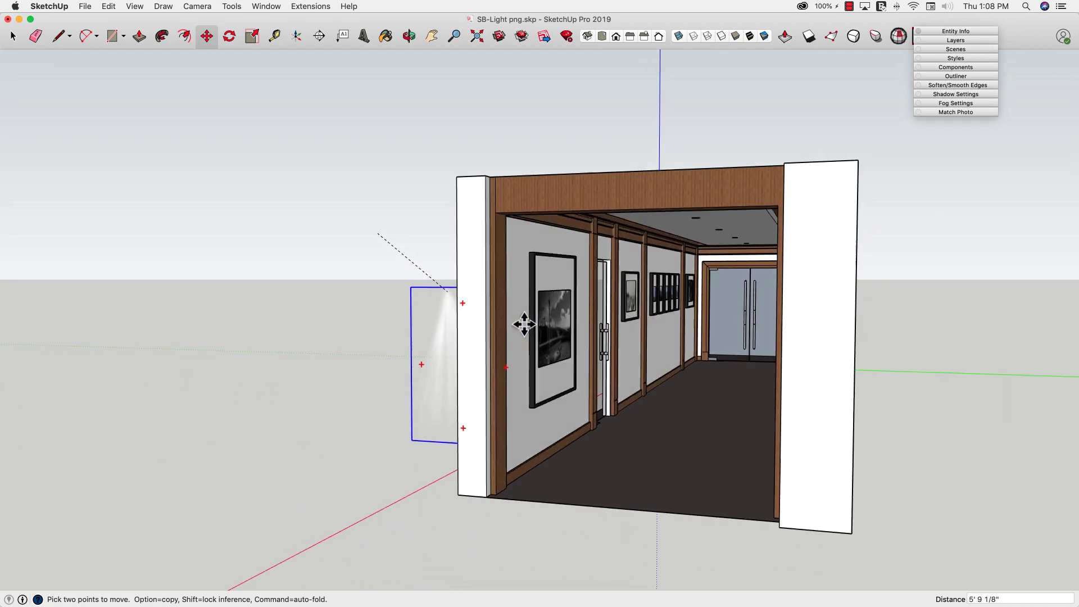
pyautogui.scroll(10, 525, 323)
pyautogui.scroll(10, 523, 325)
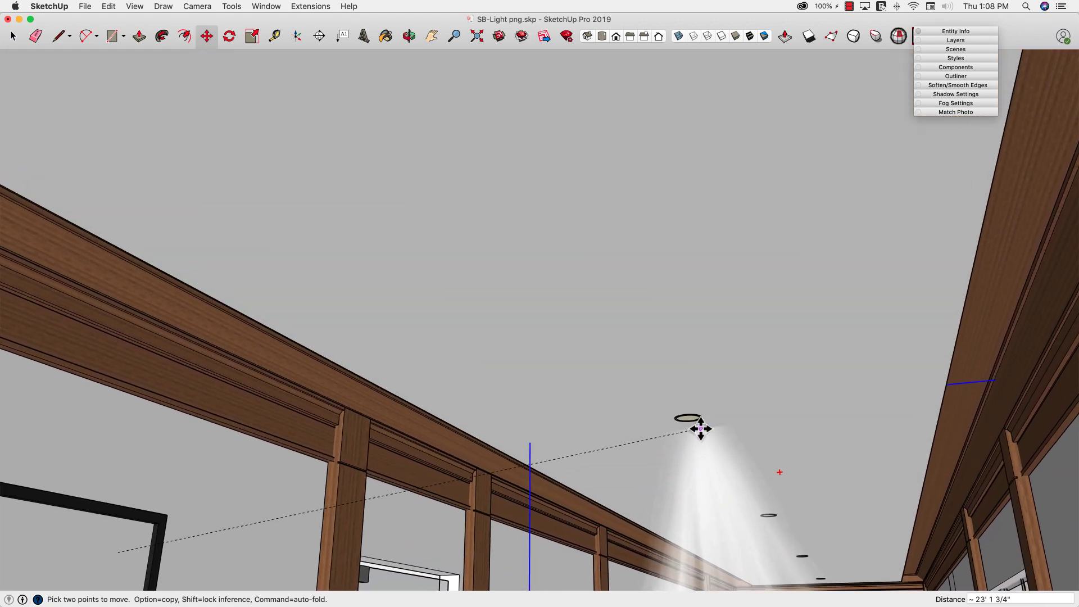
pyautogui.scroll(6, 691, 427)
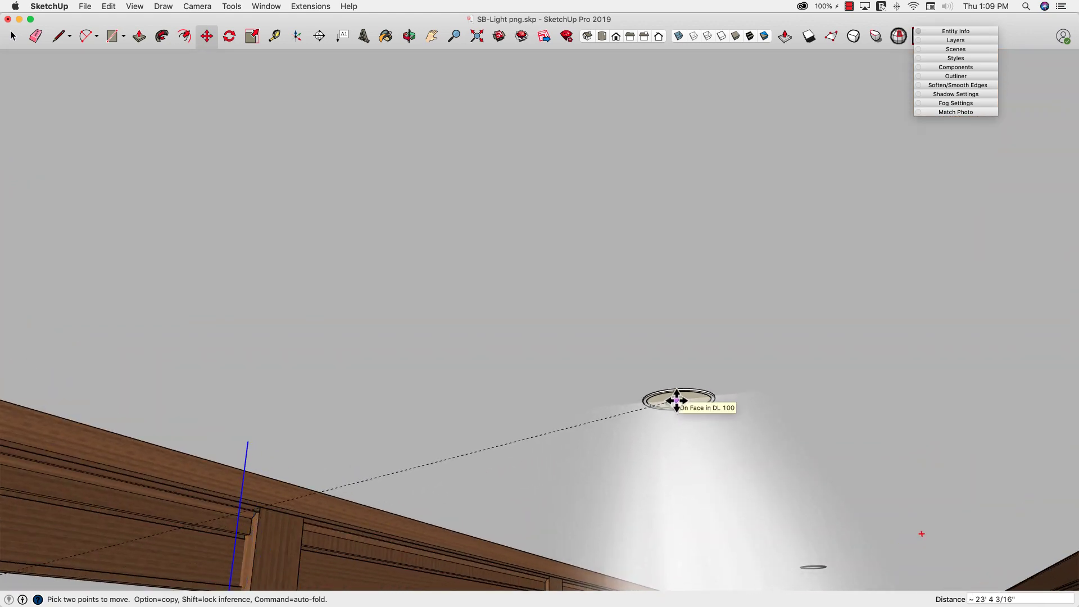
pyautogui.click(676, 400)
pyautogui.scroll(-15, 646, 472)
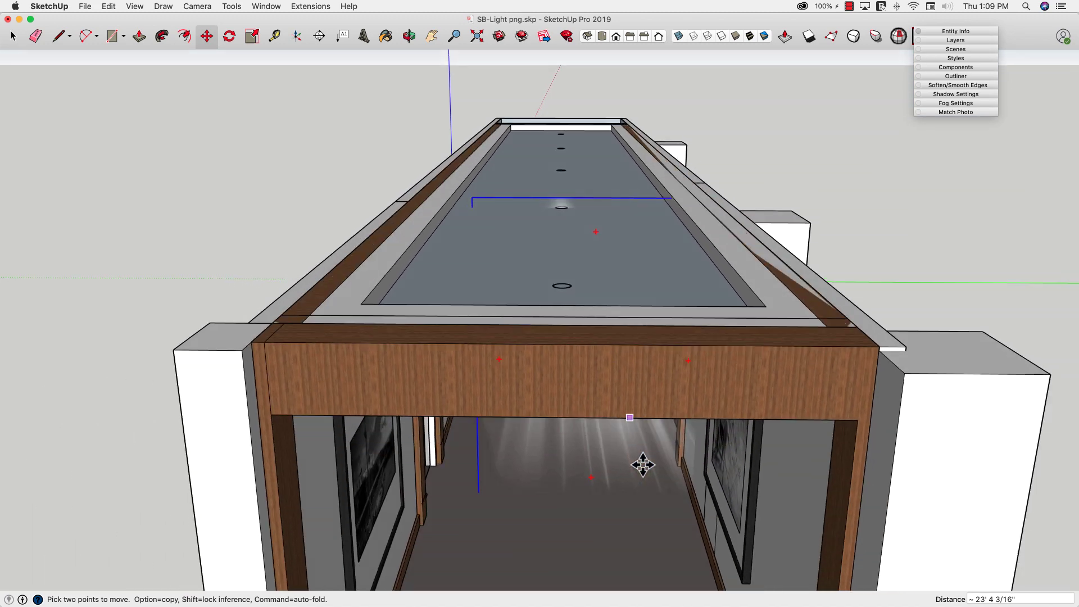
pyautogui.scroll(-15, 643, 464)
pyautogui.press('space')
# Step: Scale the light image uniformly by a factor of 1.11 from its lower corner
pyautogui.moveTo(831, 472); pyautogui.dragTo(560, 419, button='middle')
pyautogui.press('s')
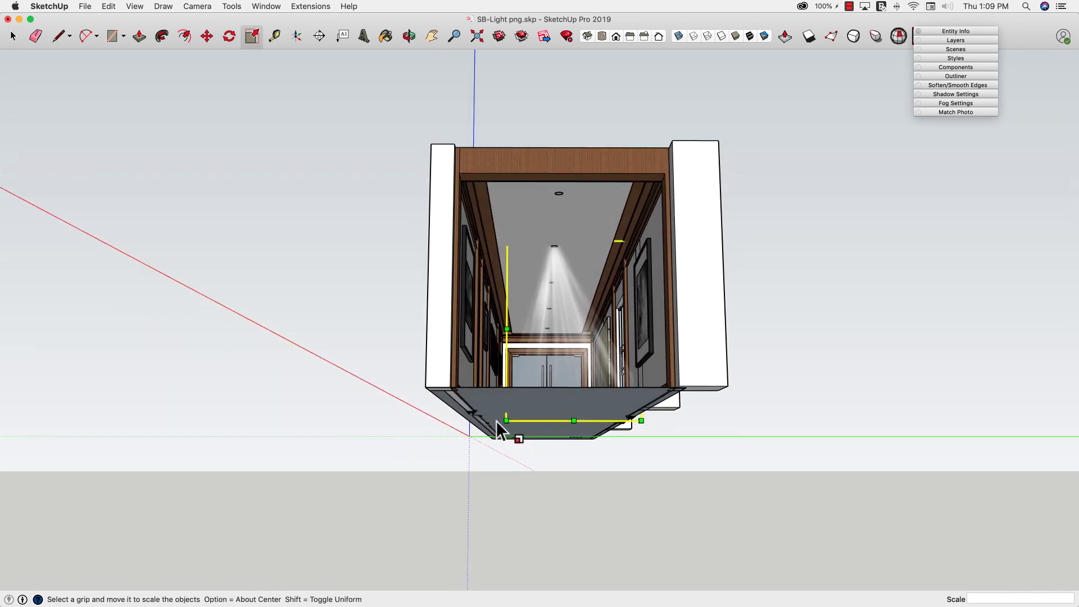
pyautogui.moveTo(505, 420); pyautogui.dragTo(557, 392)
pyautogui.press('F5')
pyautogui.moveTo(555, 391); pyautogui.dragTo(578, 396, button='middle')
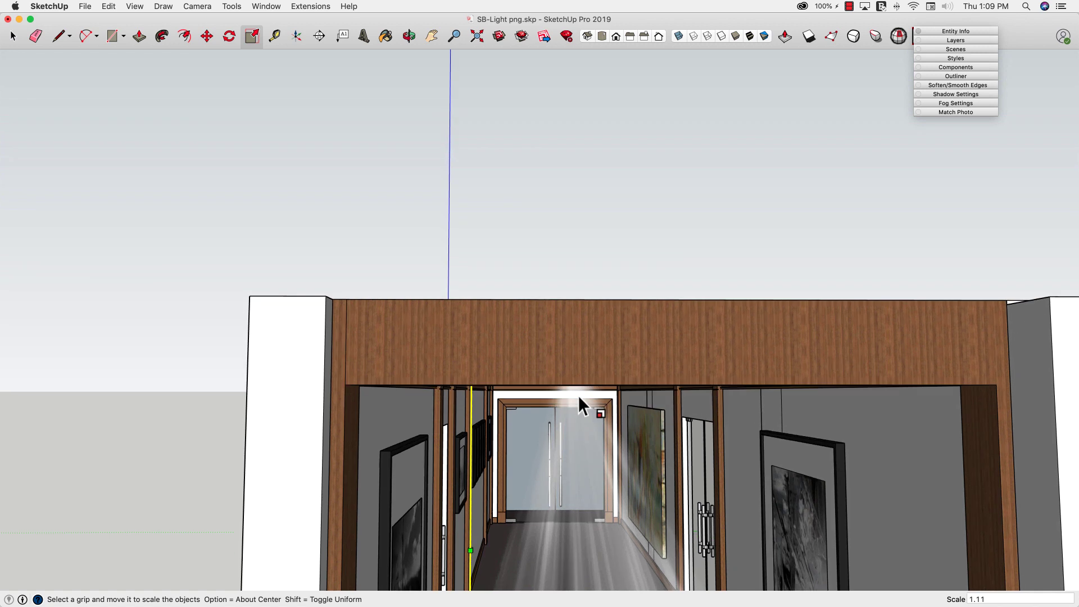
# Step: Realign the enlarged light image by moving the beam's apex onto the face of the second ceiling downlight
pyautogui.scroll(4, 577, 387)
pyautogui.press('m')
pyautogui.scroll(5, 574, 422)
pyautogui.click(572, 431)
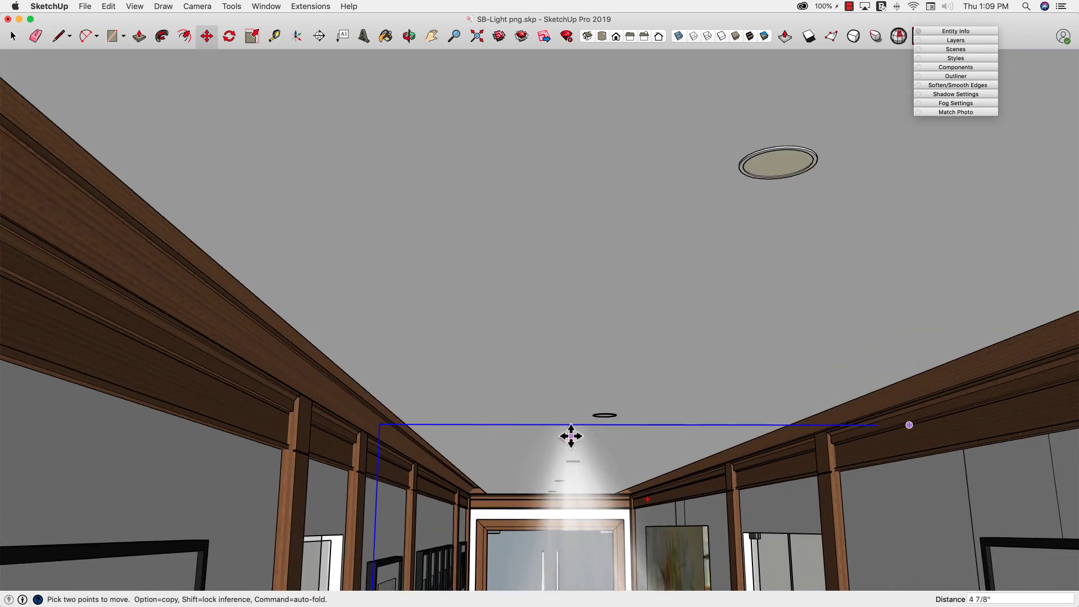
pyautogui.scroll(6, 602, 418)
pyautogui.scroll(5, 603, 413)
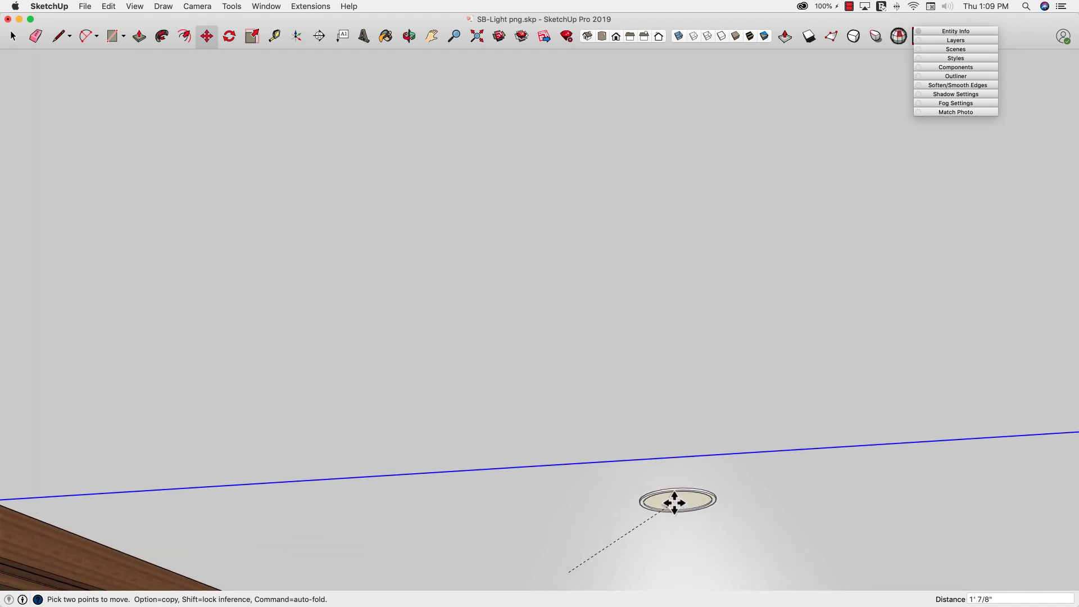
pyautogui.scroll(-5, 673, 501)
pyautogui.scroll(3, 607, 410)
pyautogui.scroll(5, 661, 498)
pyautogui.scroll(-2, 662, 499)
pyautogui.scroll(-15, 621, 496)
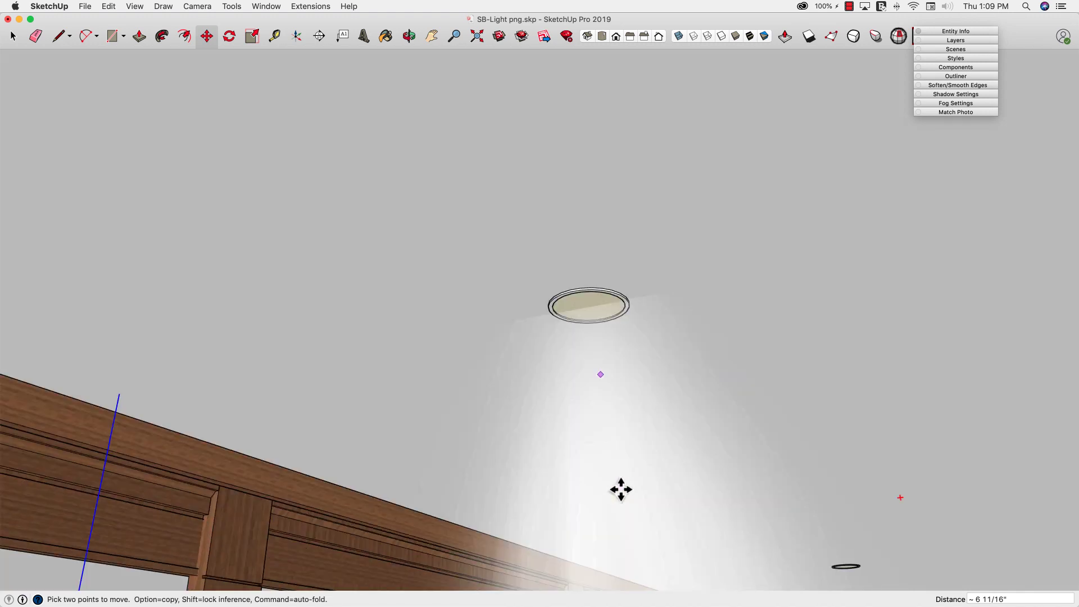
pyautogui.press('space')
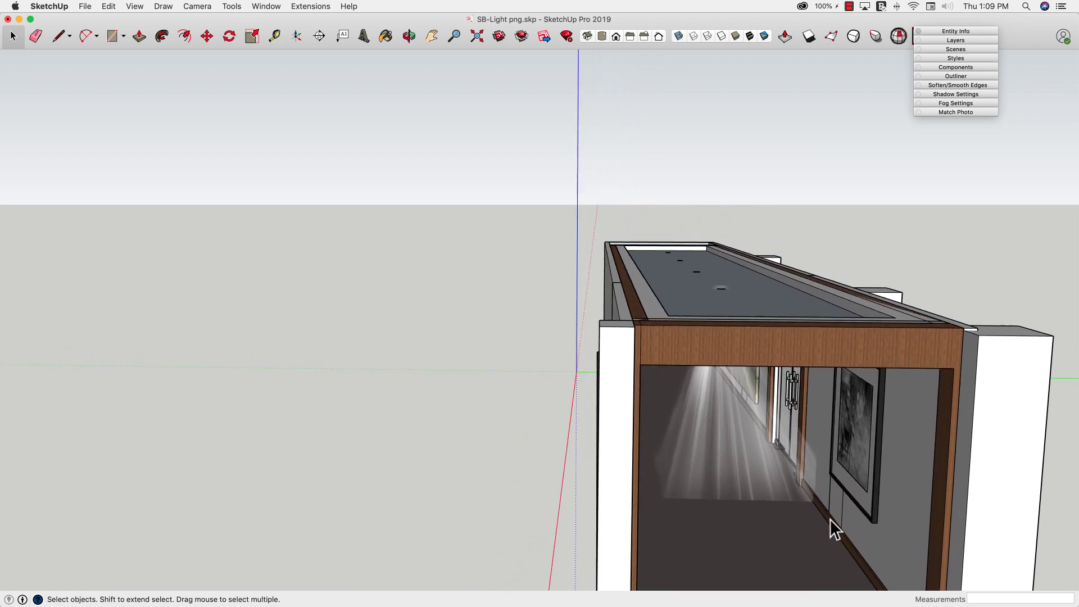
# Step: Move the light image out of the hallway to the open ground beside it
pyautogui.press('m')
pyautogui.click(727, 456)
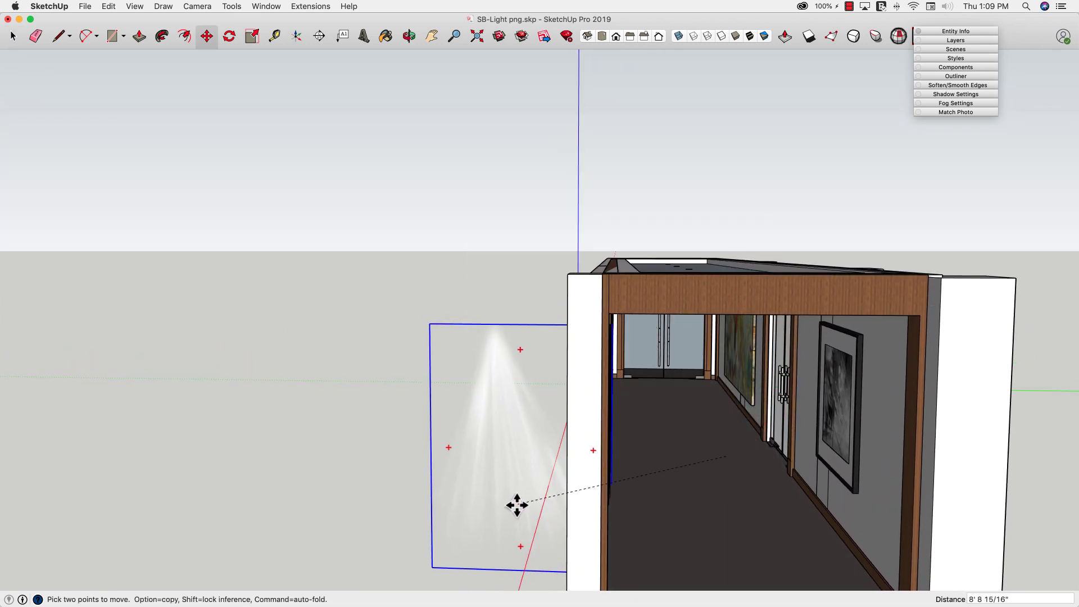
pyautogui.click(322, 447)
pyautogui.press('space')
pyautogui.scroll(5, 477, 495)
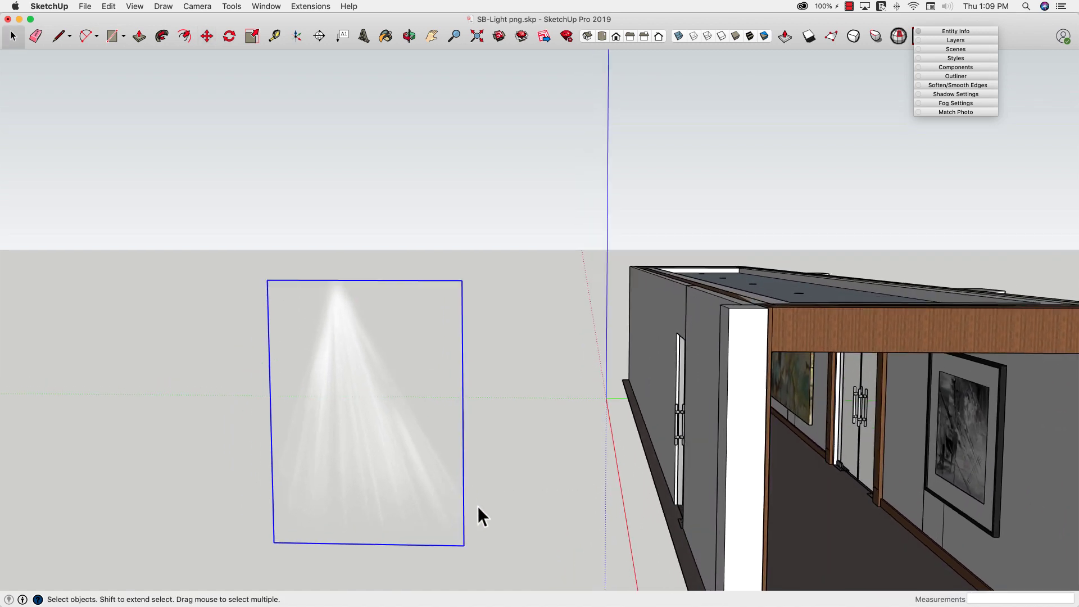
pyautogui.moveTo(426, 417); pyautogui.dragTo(466, 356, button='middle')
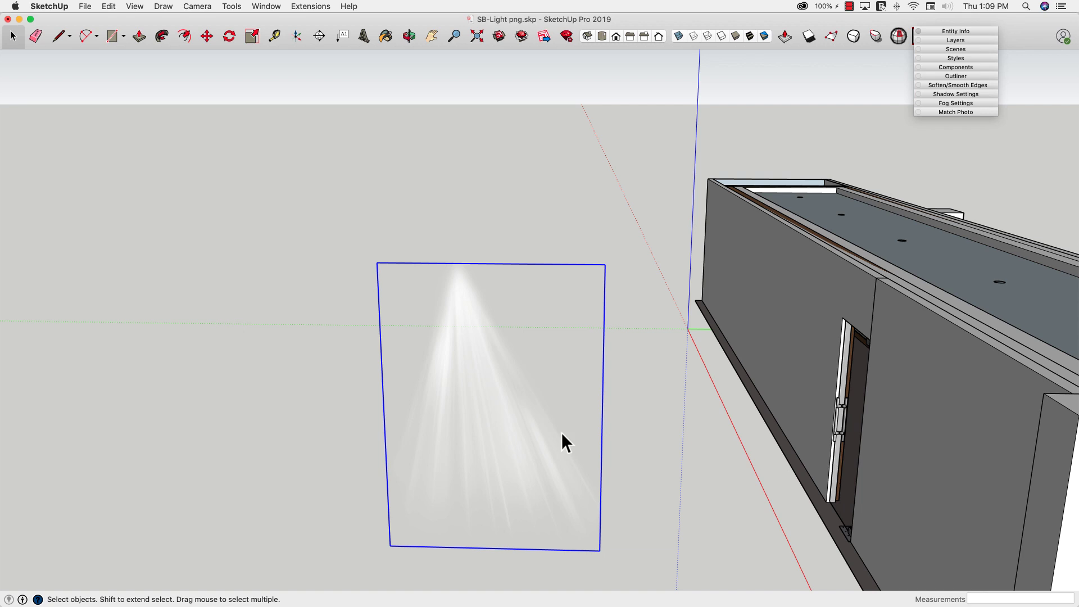
# Step: Show Entity Info for the light image and explode it into a textured face with edges
pyautogui.click(953, 31)
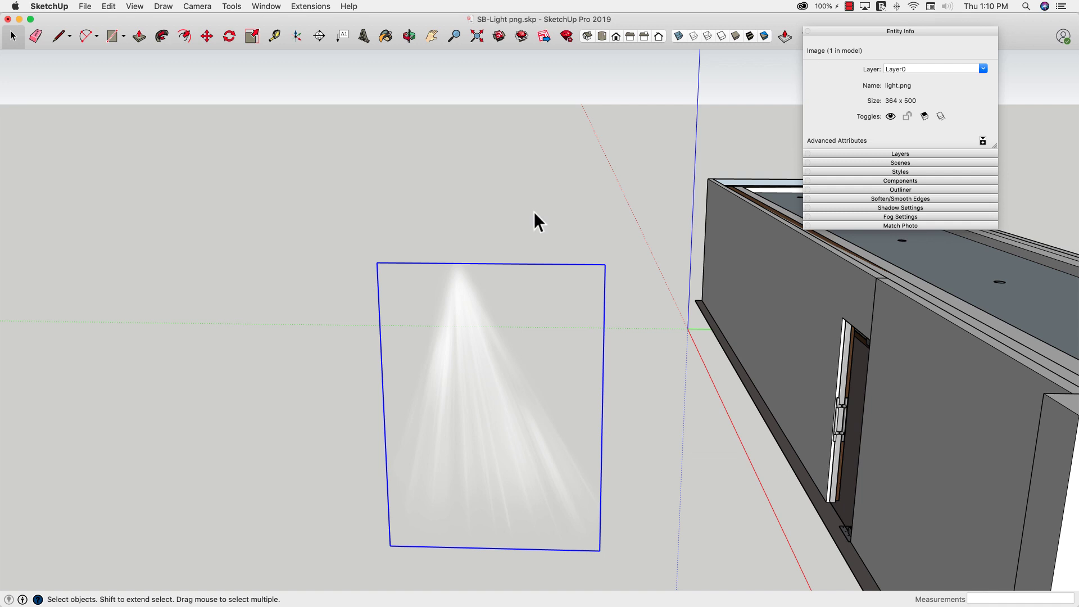
pyautogui.rightClick(464, 320)
pyautogui.click(500, 377)
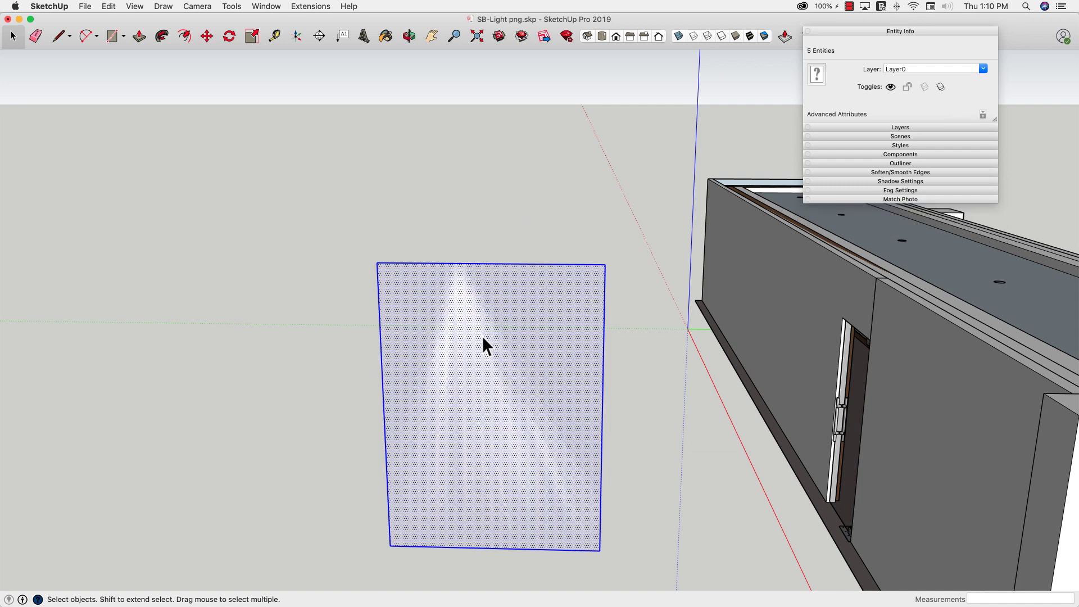
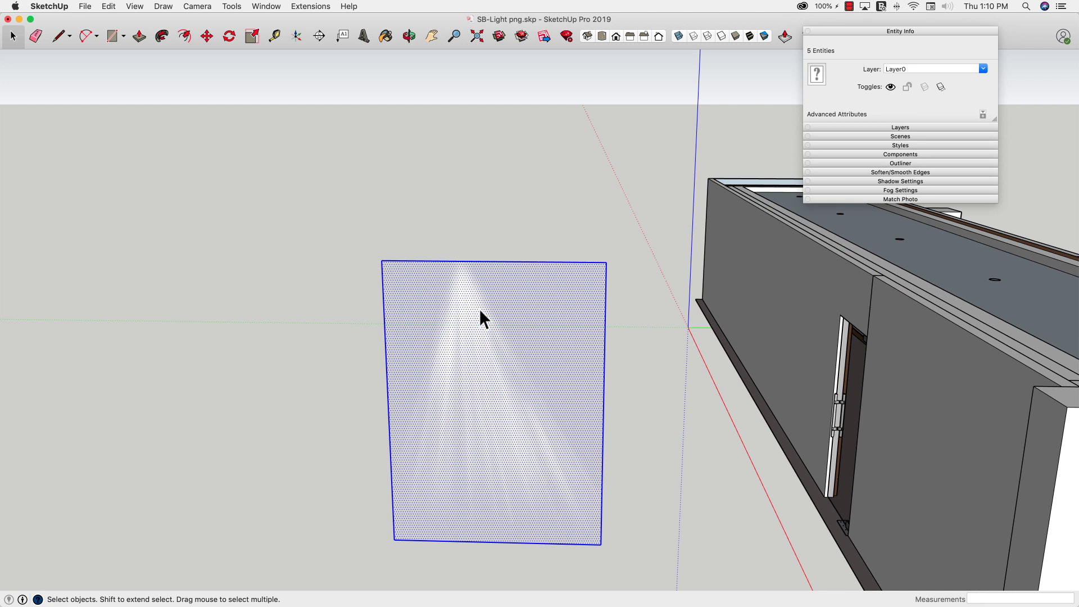
# Step: Start making a component from the selected light face and its edges, with the definition name Light
pyautogui.rightClick(461, 292)
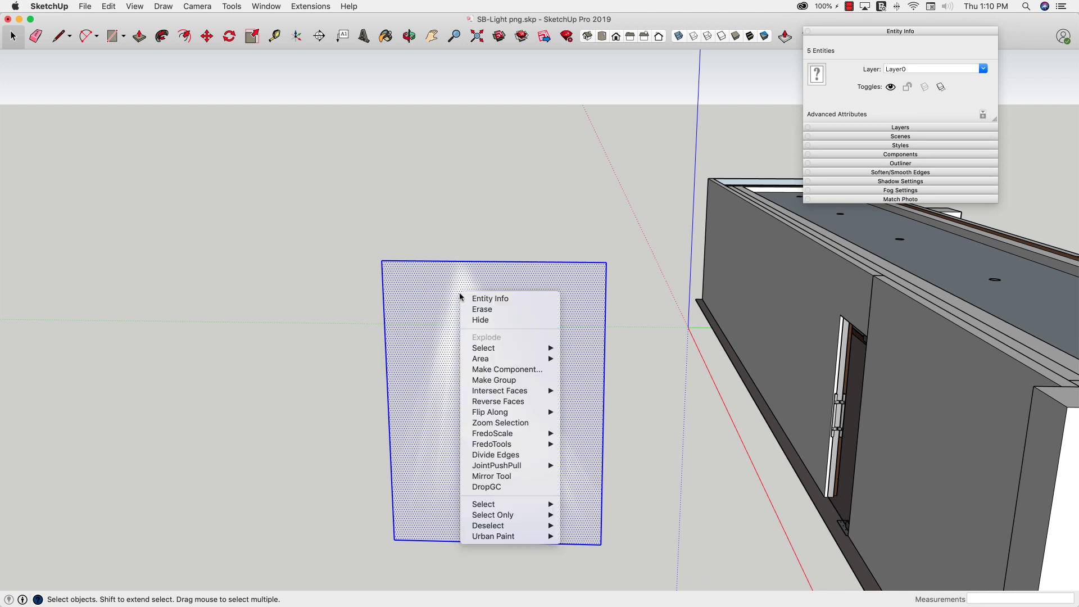
pyautogui.click(497, 369)
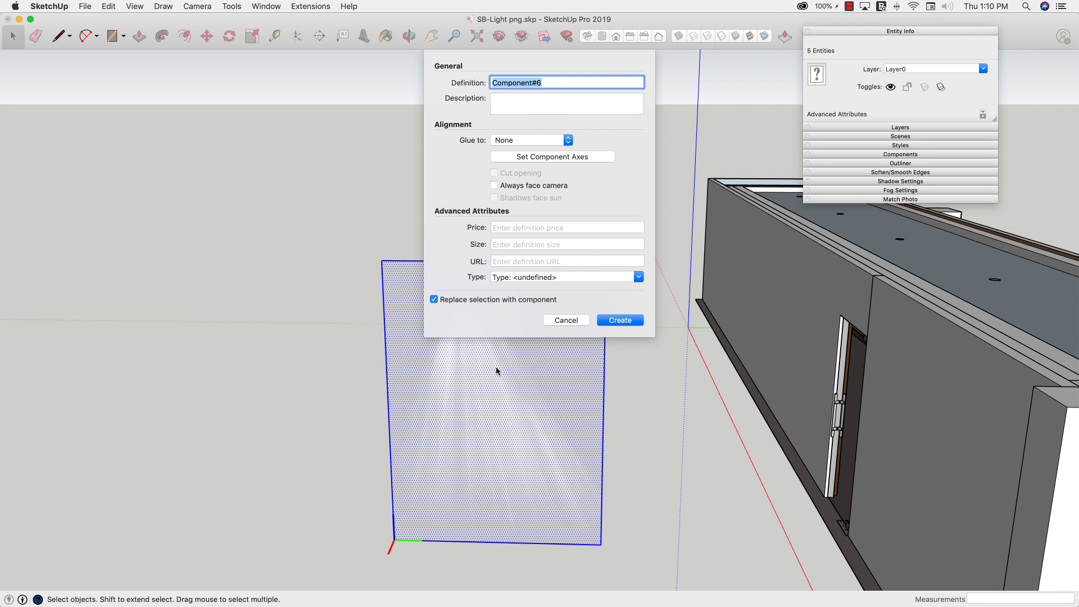
pyautogui.write('Light')
pyautogui.click(522, 102)
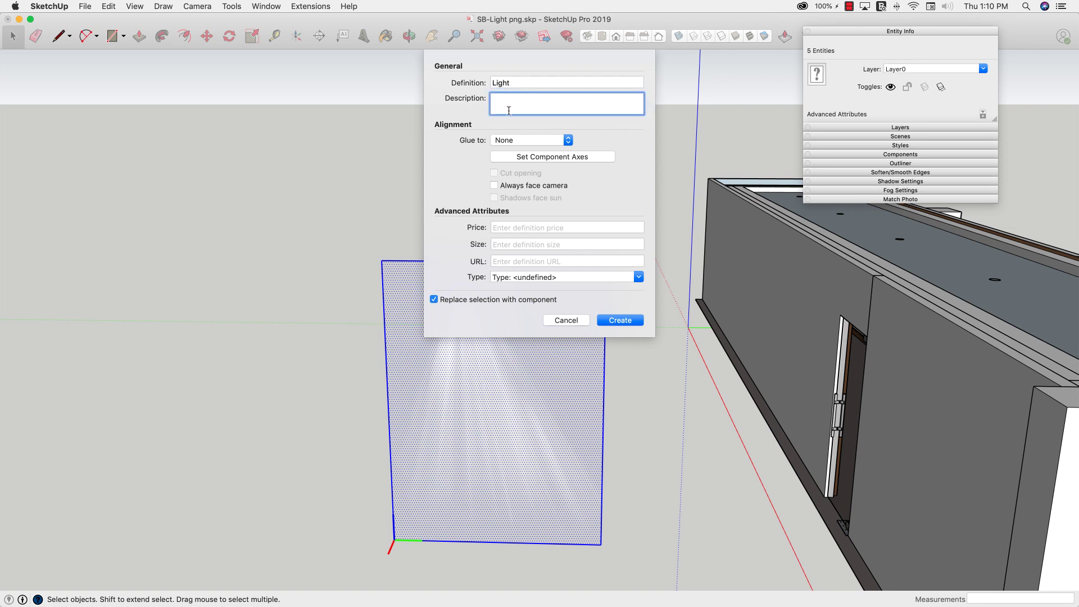
# Step: Set the component axes with the origin on the upper edge at the beam's apex, red along that edge and green perpendicular to the face
pyautogui.click(551, 157)
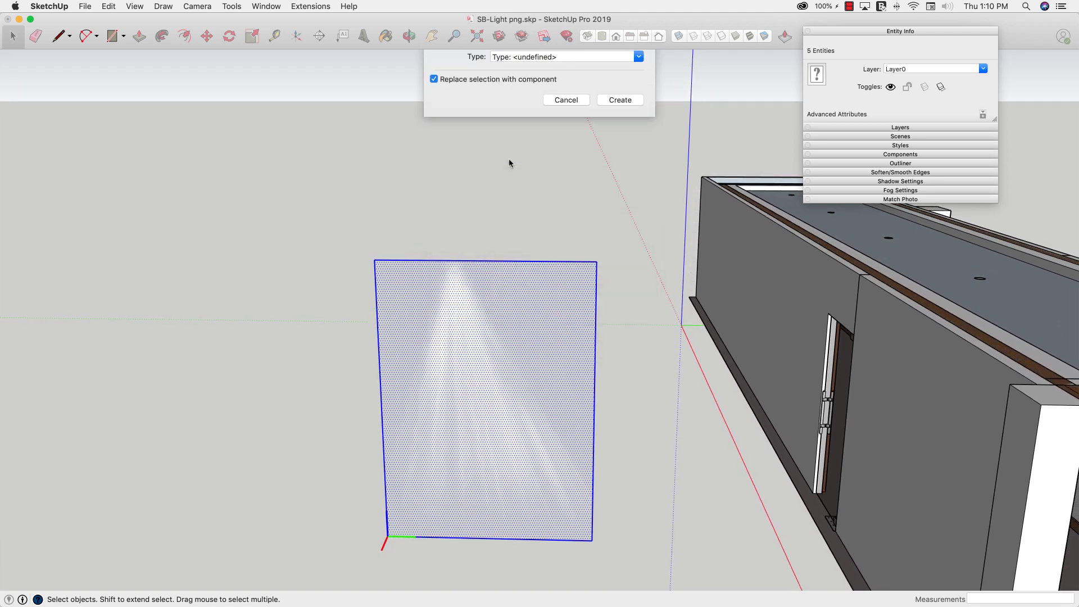
pyautogui.scroll(6, 452, 247)
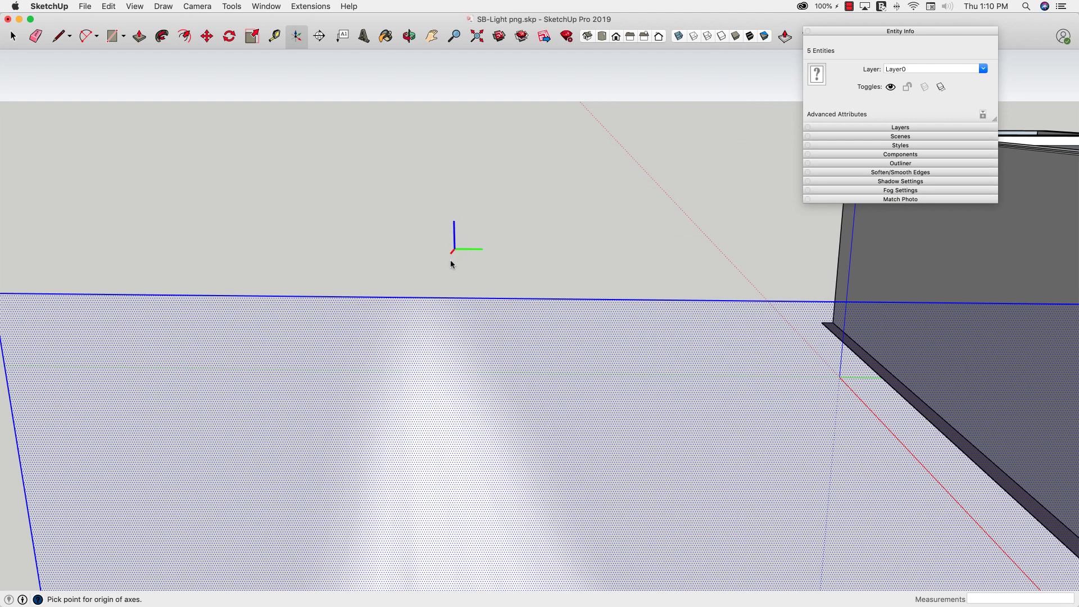
pyautogui.click(418, 298)
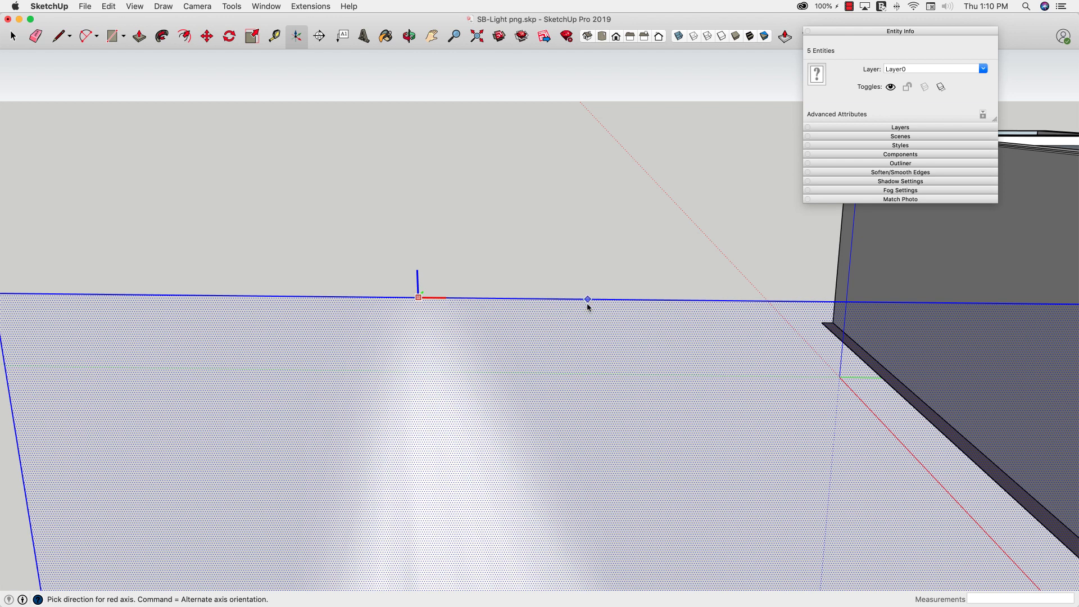
pyautogui.scroll(-2, 587, 300)
pyautogui.scroll(-2, 588, 297)
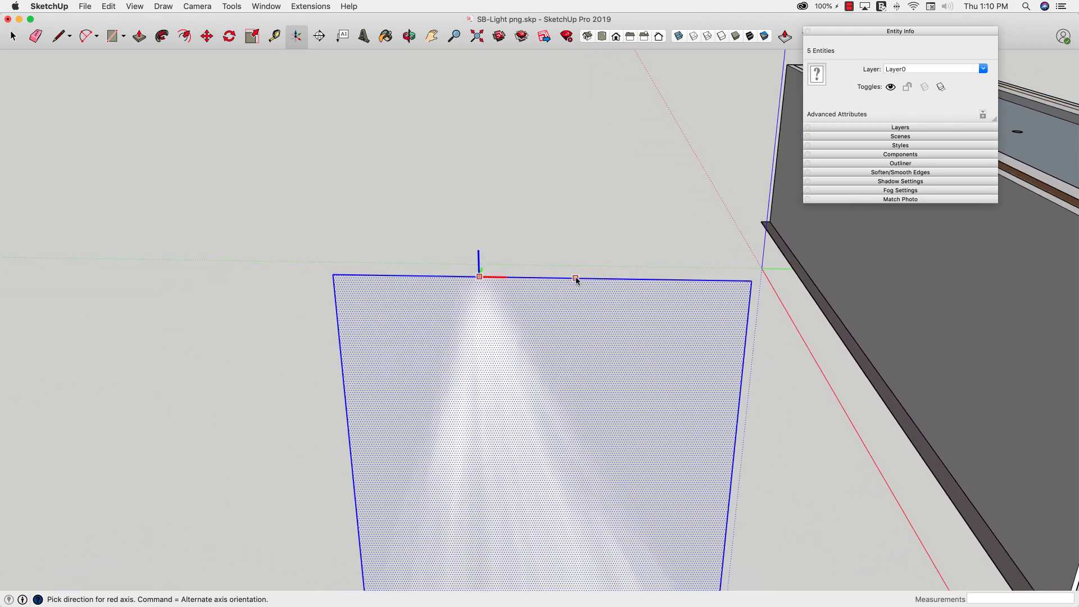
pyautogui.click(577, 279)
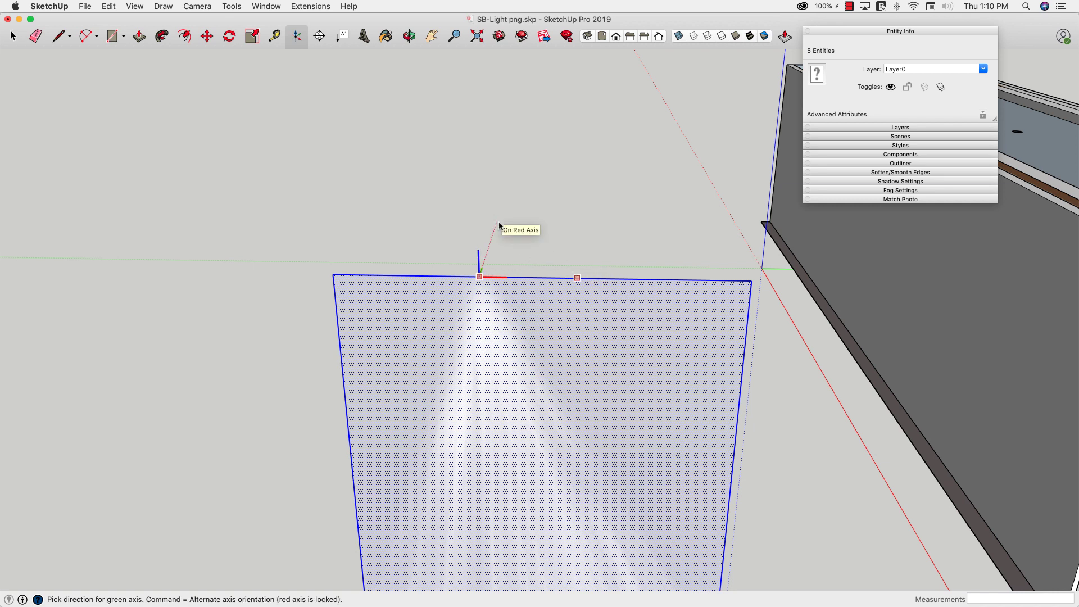
pyautogui.click(481, 228)
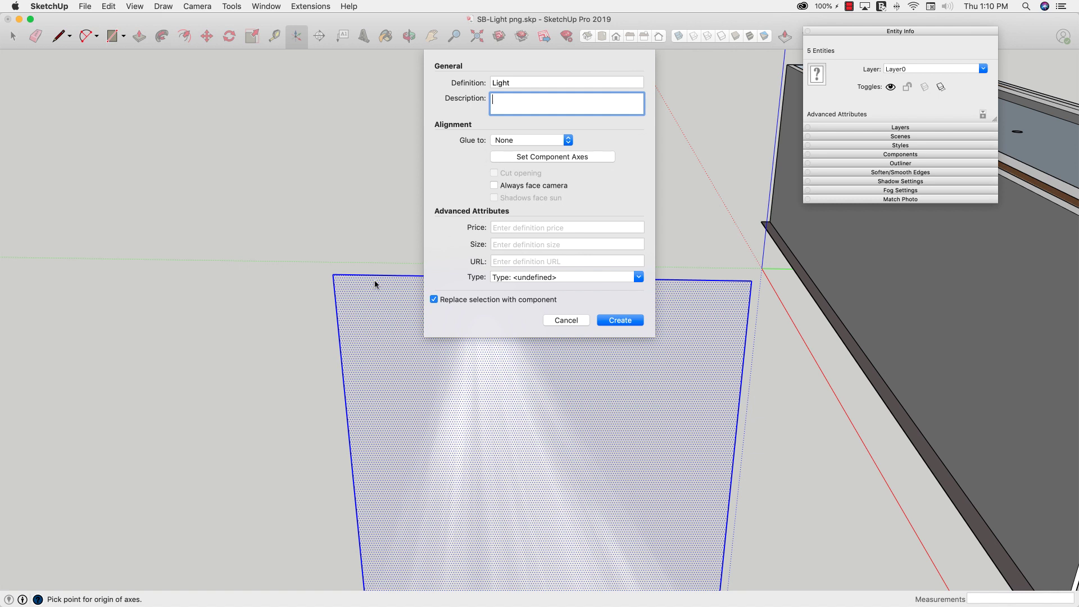
# Step: Make the Light component always face the camera, with shadows facing the sun, and create it
pyautogui.click(494, 186)
pyautogui.moveTo(495, 188); pyautogui.dragTo(309, 219, button='middle')
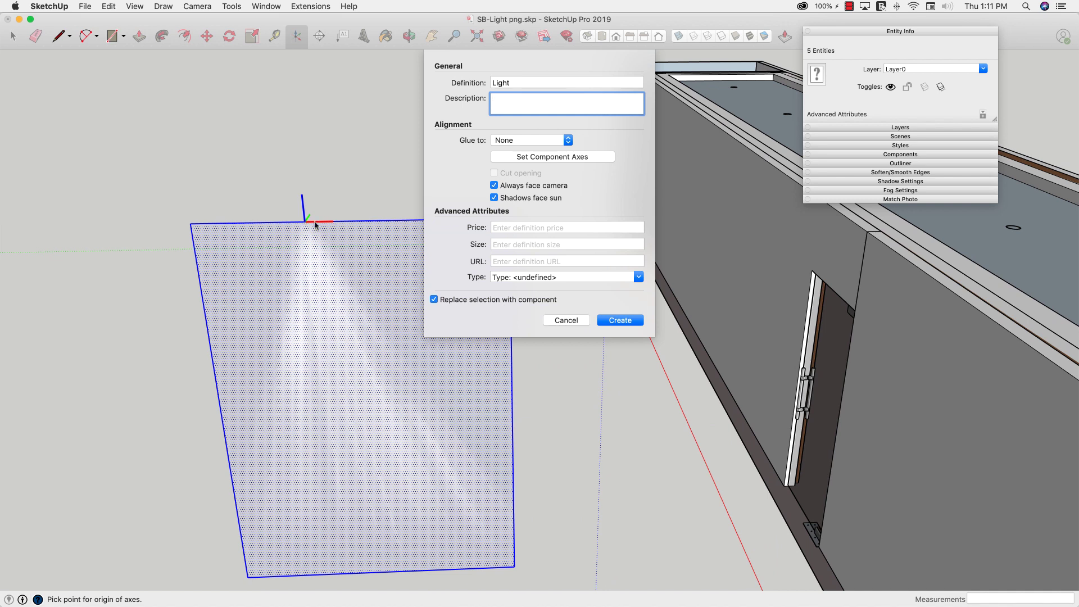
pyautogui.moveTo(324, 372); pyautogui.dragTo(322, 308, button='middle')
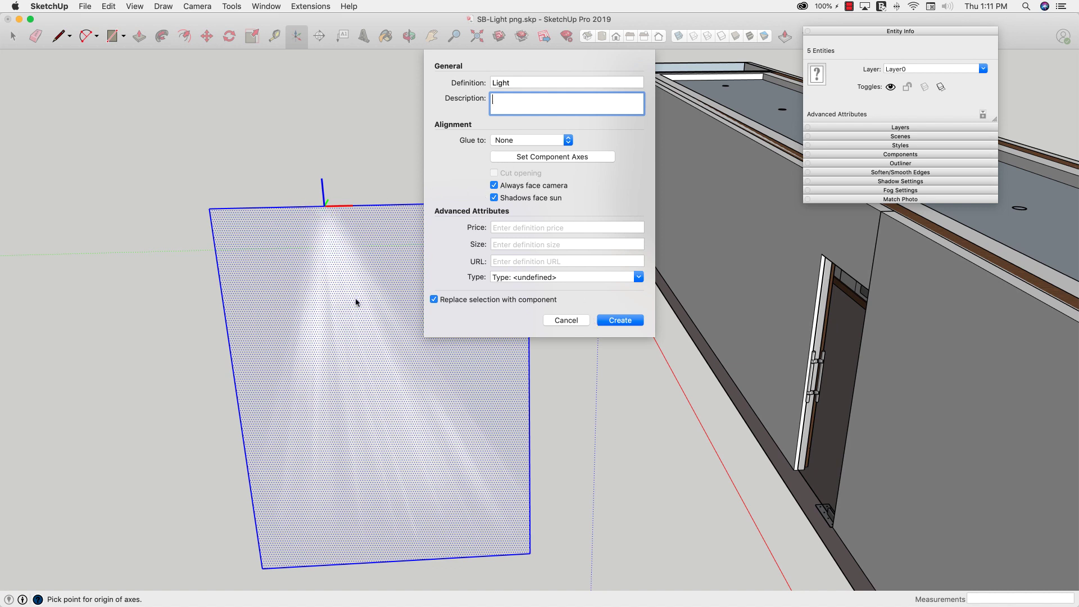
pyautogui.click(621, 320)
pyautogui.click(620, 321)
pyautogui.moveTo(342, 240); pyautogui.dragTo(417, 284, button='middle')
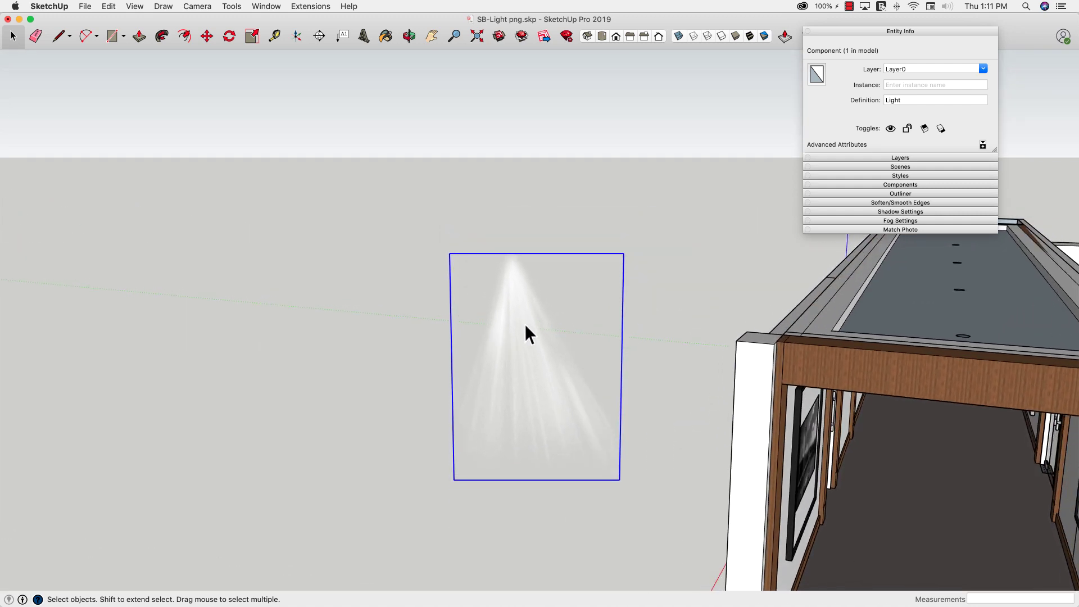
# Step: Open the Light component for editing and hide the border edges around the beam image
pyautogui.doubleClick(516, 318)
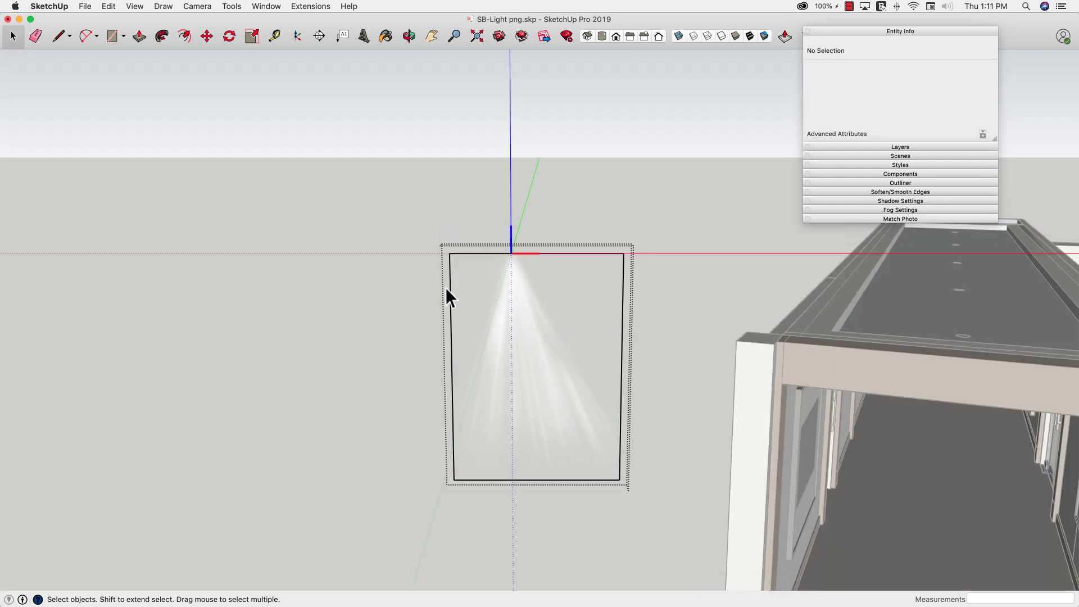
pyautogui.press('e')
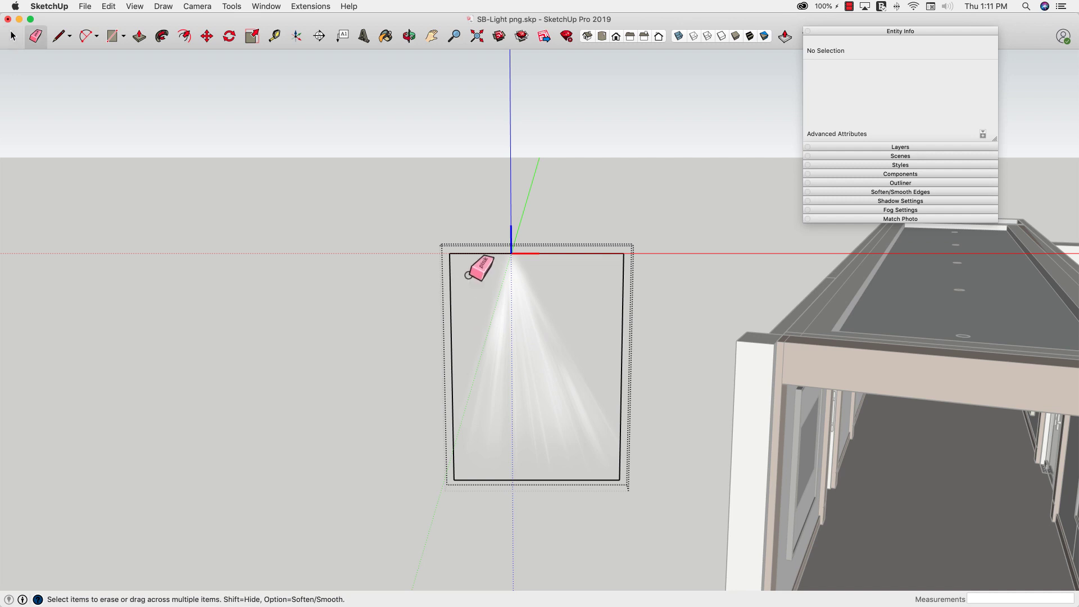
pyautogui.moveTo(466, 252)
pyautogui.mouseDown()
pyautogui.moveTo(446, 271)
pyautogui.moveTo(617, 477)
pyautogui.moveTo(640, 454)
pyautogui.mouseUp()
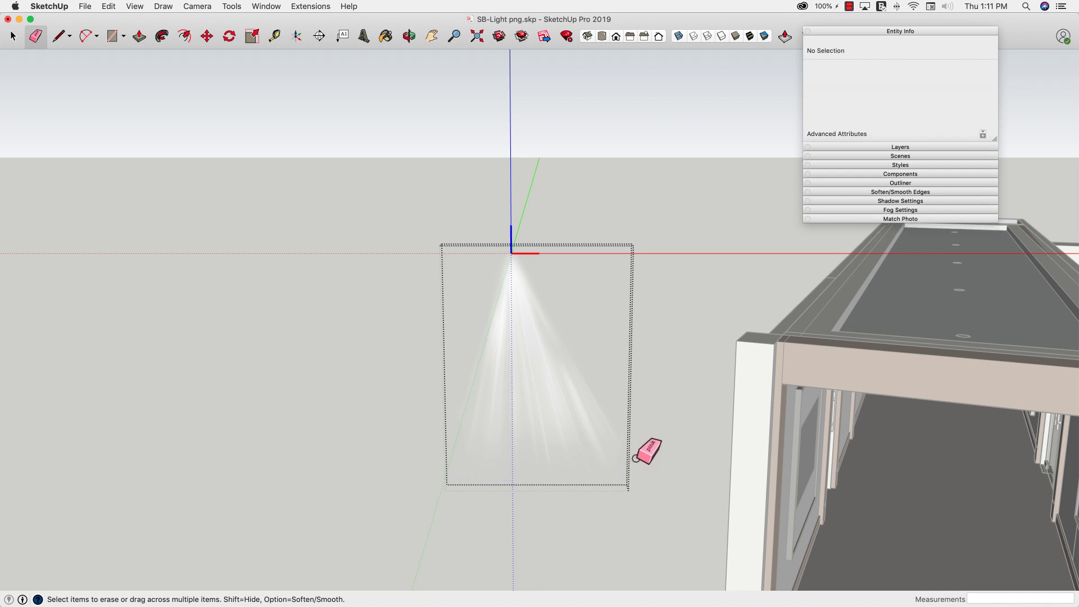
pyautogui.press('space')
# Step: Move the Light component by its beam apex onto the centre of the hallway's first ceiling downlight
pyautogui.moveTo(507, 308); pyautogui.dragTo(517, 380, button='middle')
pyautogui.click(521, 386)
pyautogui.scroll(5, 545, 421)
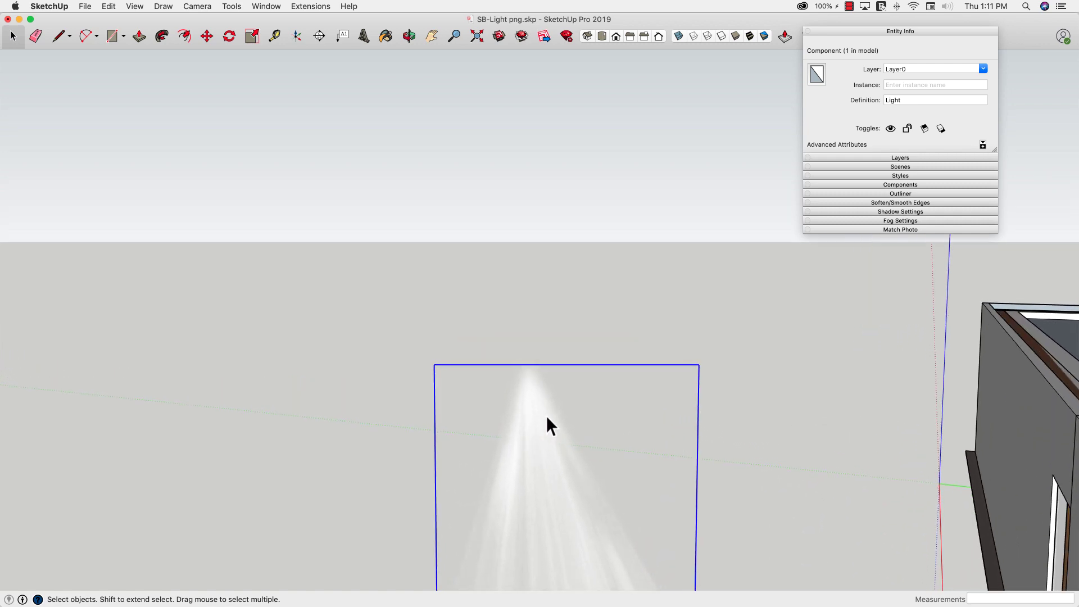
pyautogui.press('m')
pyautogui.click(527, 366)
pyautogui.moveTo(527, 383); pyautogui.dragTo(589, 483, button='middle')
pyautogui.scroll(5, 607, 313)
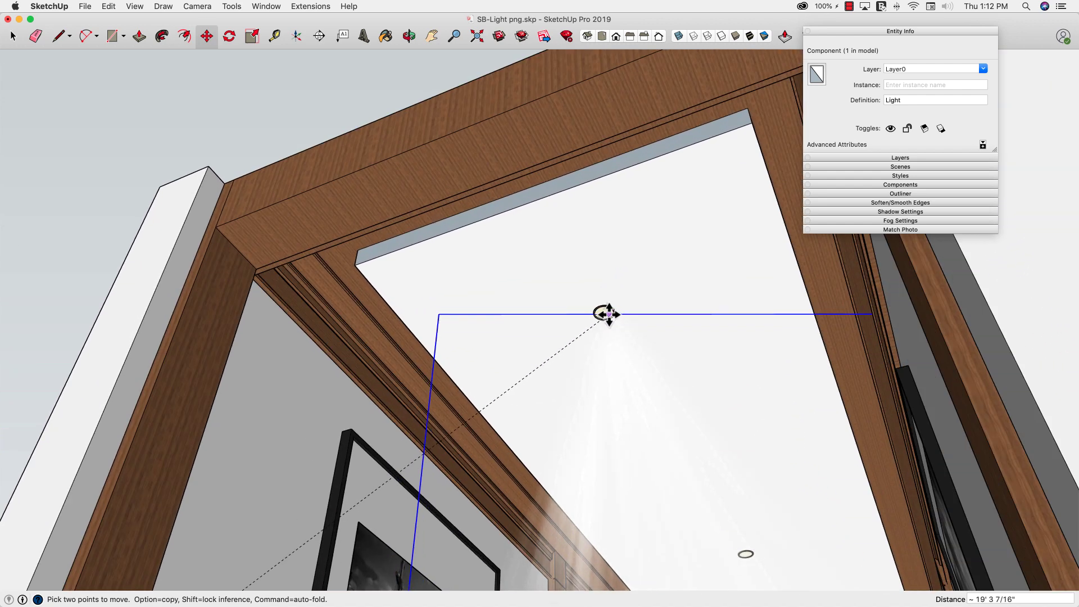
pyautogui.scroll(2, 606, 314)
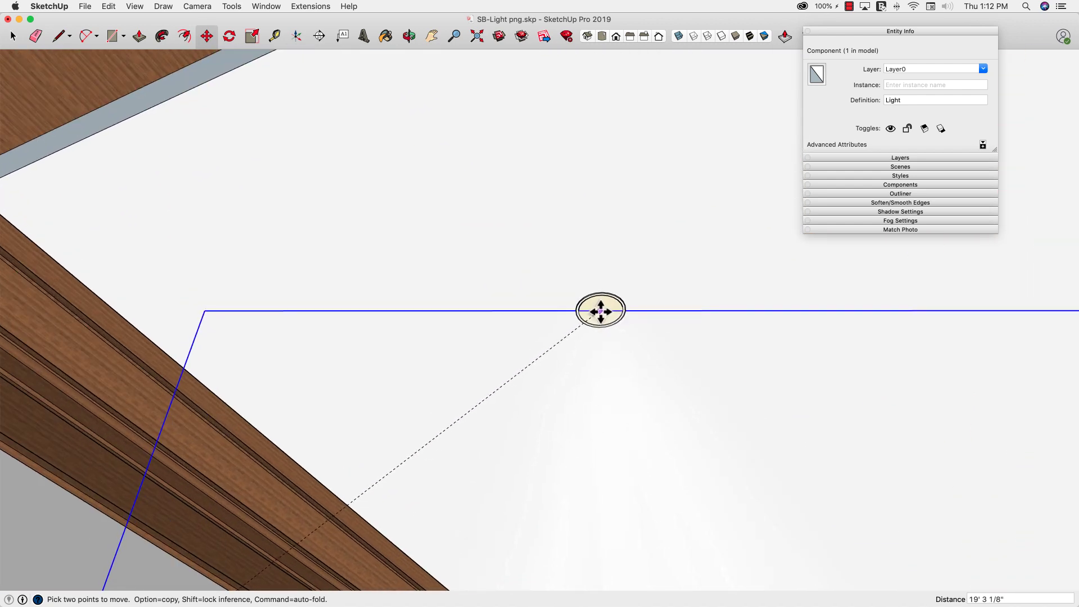
pyautogui.click(601, 312)
pyautogui.scroll(-5, 697, 508)
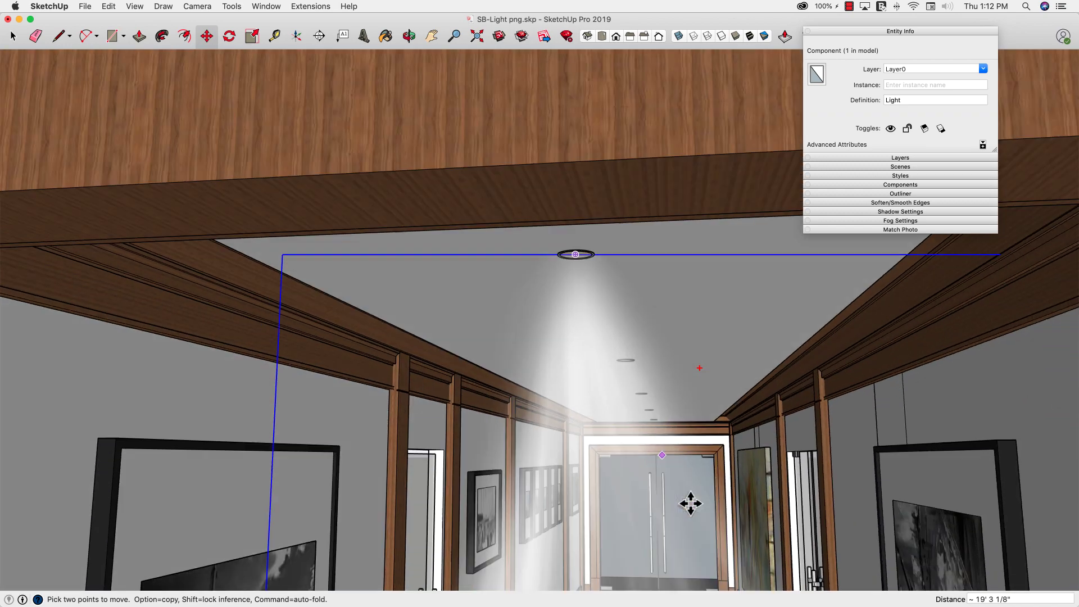
pyautogui.scroll(-5, 690, 503)
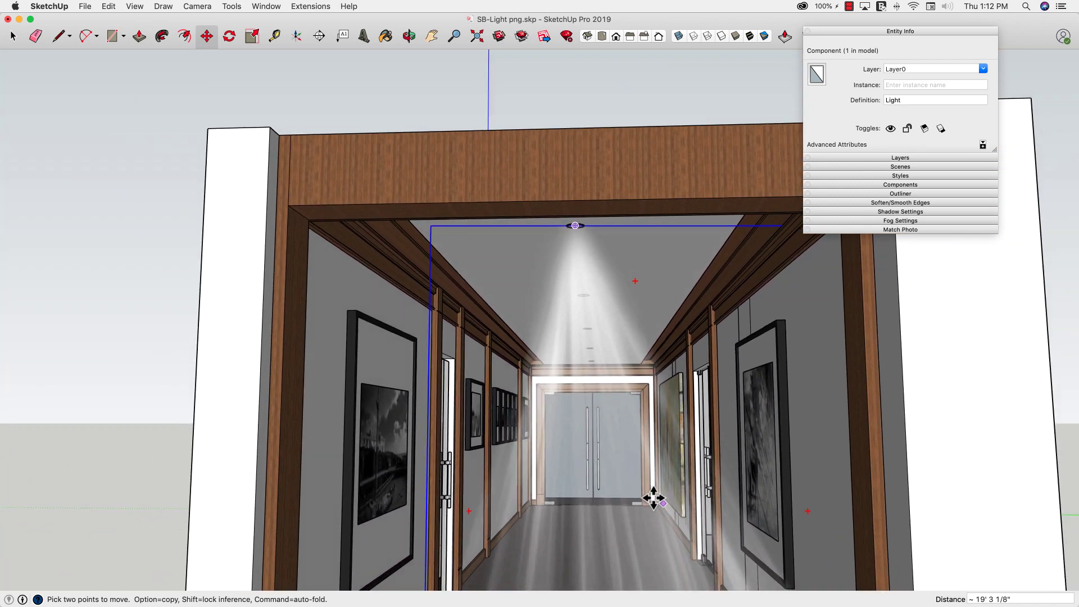
pyautogui.scroll(2, 641, 489)
pyautogui.scroll(-2, 633, 487)
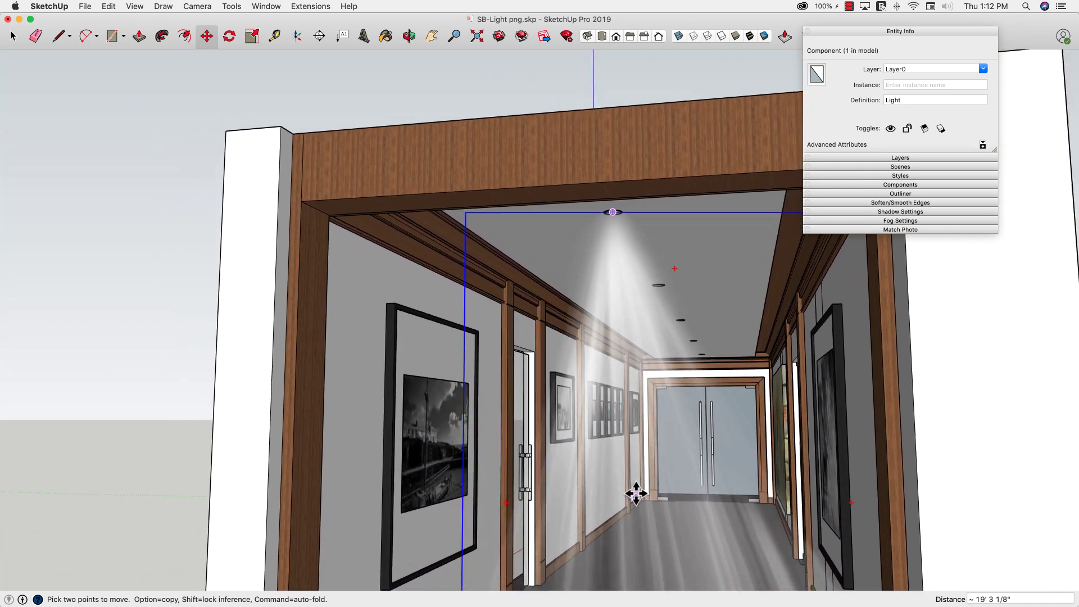
pyautogui.press('space')
# Step: Cut the Light component from the main model at the first downlight
pyautogui.scroll(-5, 640, 505)
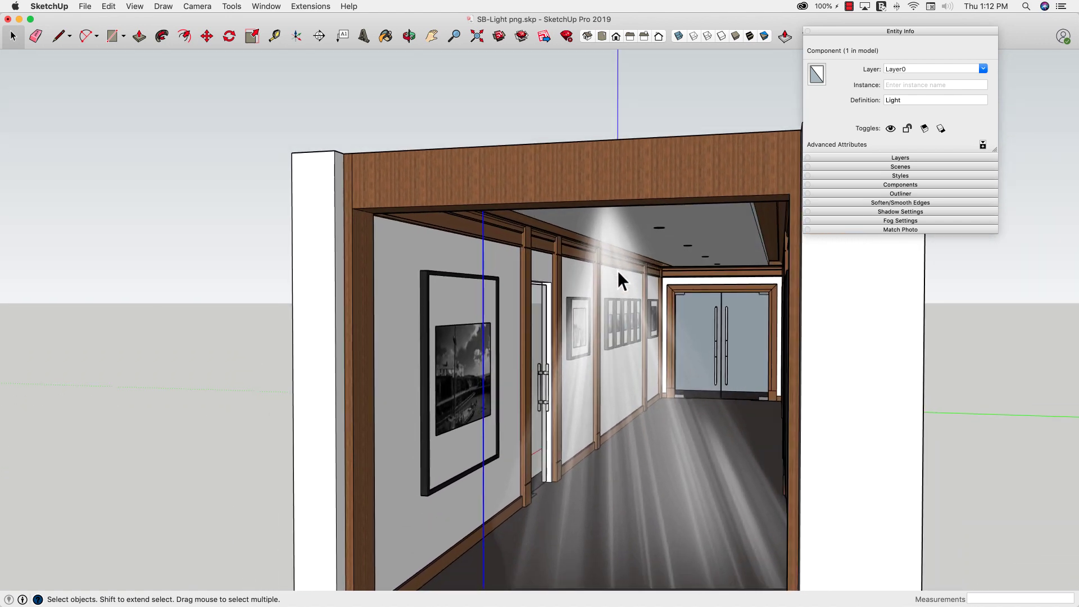
pyautogui.moveTo(617, 270)
pyautogui.mouseDown(button='middle')
pyautogui.moveTo(617, 289)
pyautogui.moveTo(615, 247)
pyautogui.moveTo(605, 315)
pyautogui.moveTo(611, 256)
pyautogui.mouseUp(button='middle')
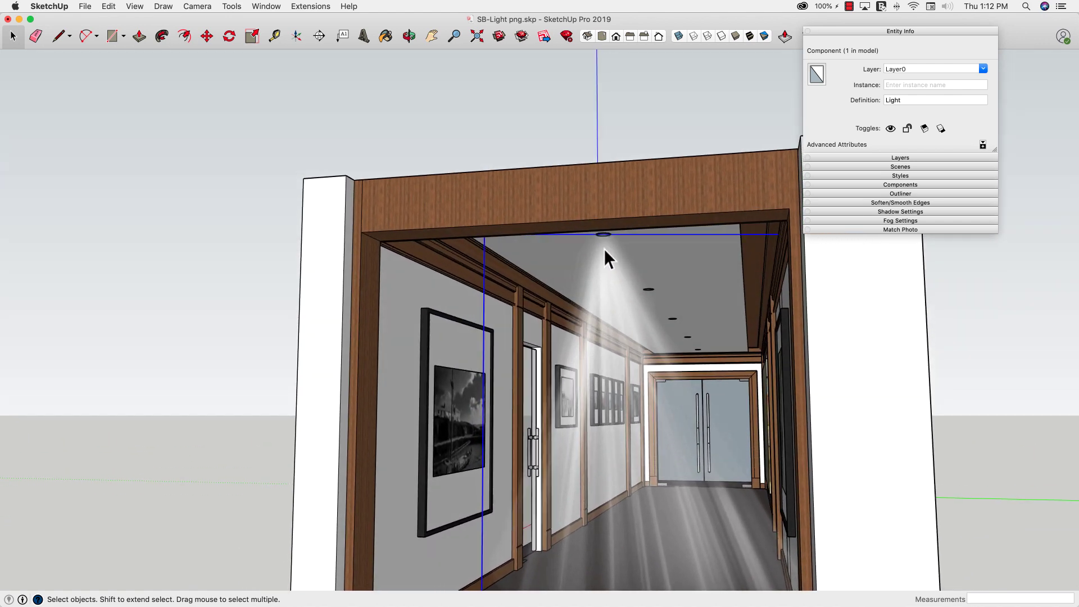
pyautogui.click(106, 6)
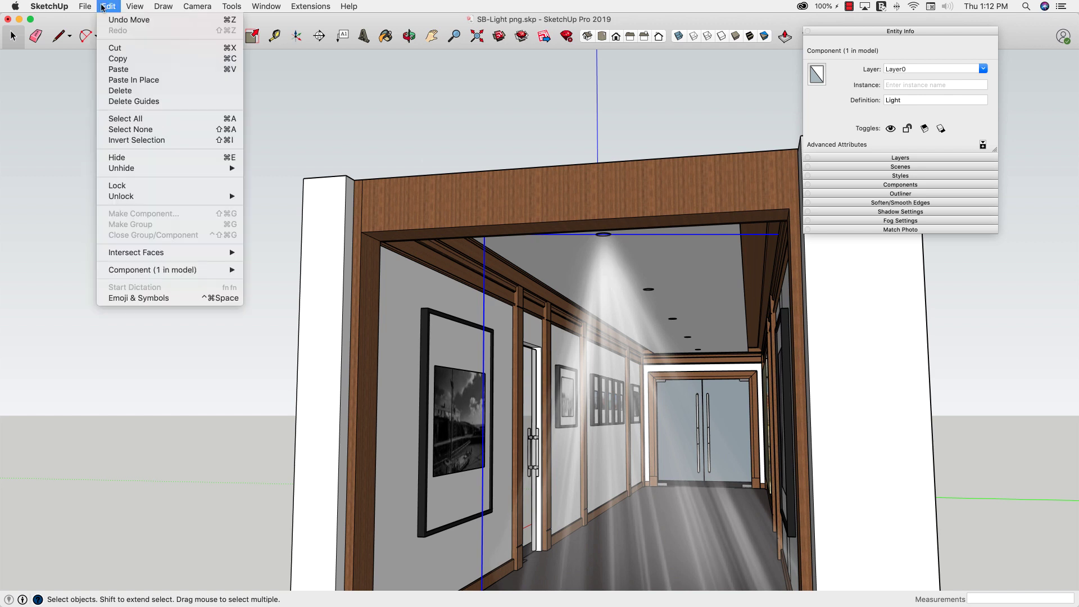
pyautogui.click(116, 47)
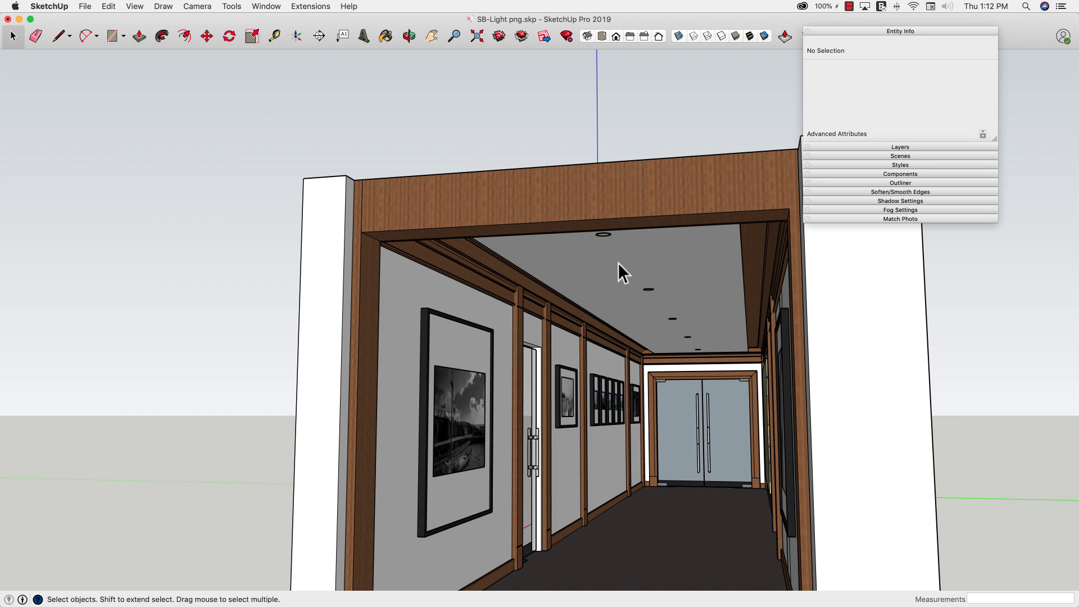
# Step: Open the first ceiling downlight component, DL 100, for editing and paste the Light component in place inside it
pyautogui.scroll(2, 603, 235)
pyautogui.click(604, 236)
pyautogui.scroll(3, 604, 238)
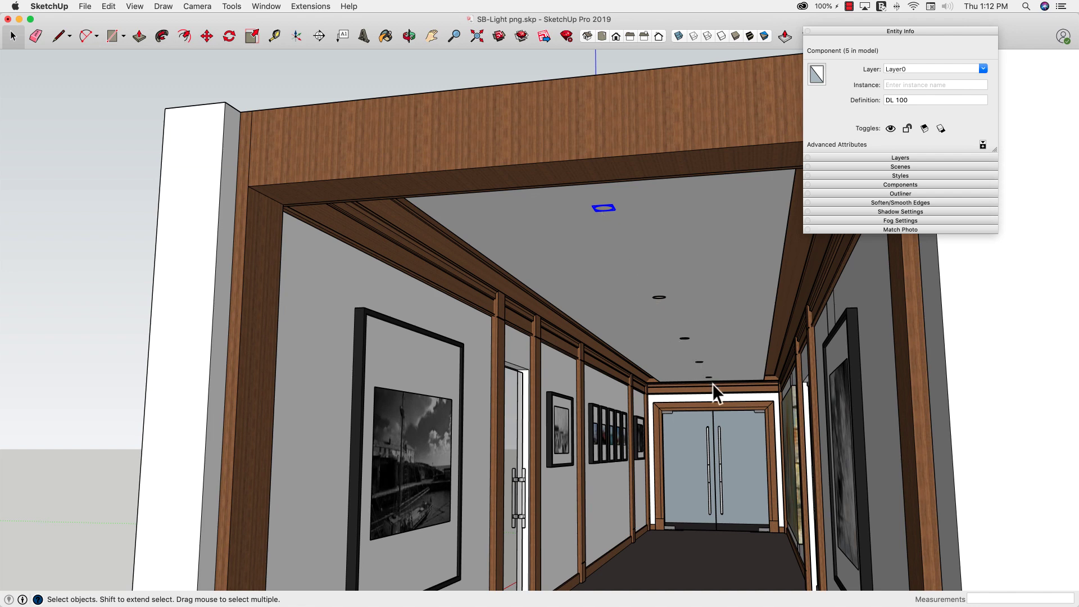
pyautogui.doubleClick(603, 208)
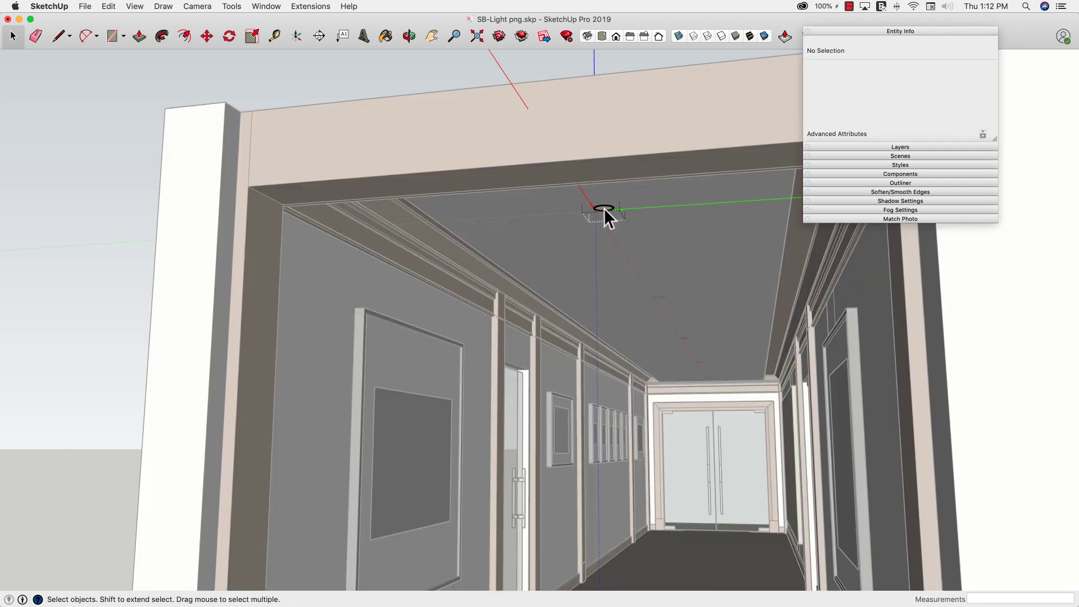
pyautogui.click(107, 7)
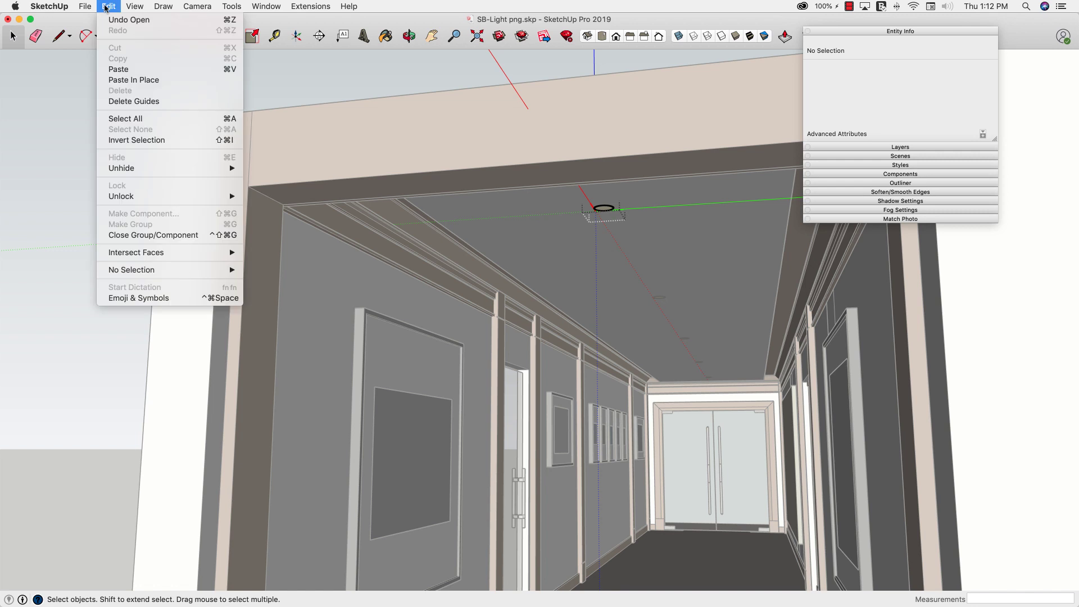
pyautogui.click(127, 80)
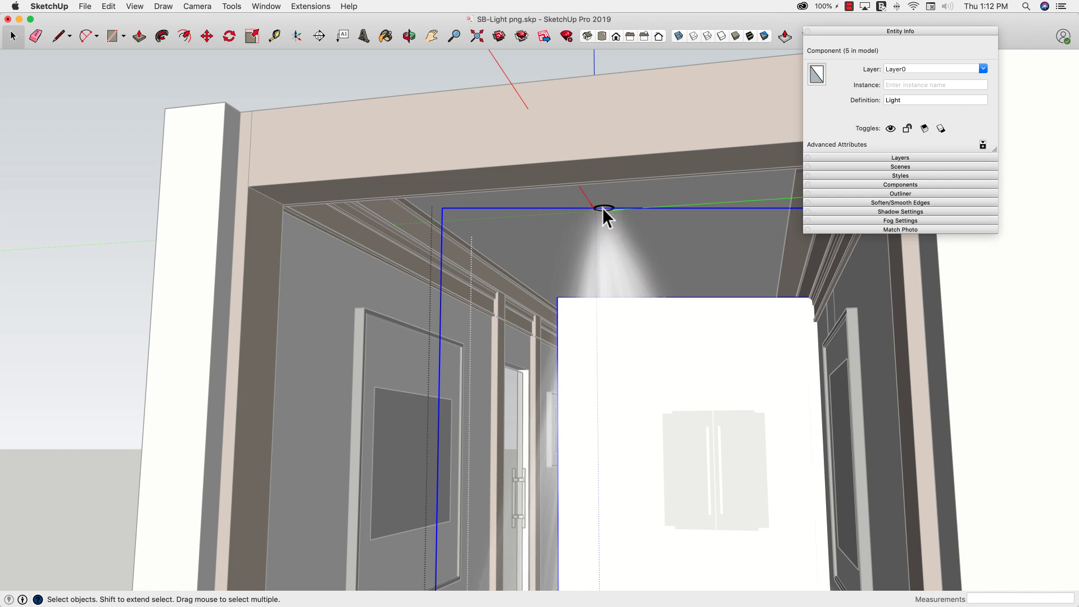
# Step: Finish editing the downlight component and return to the main hallway model with nothing selected
pyautogui.scroll(-2, 599, 211)
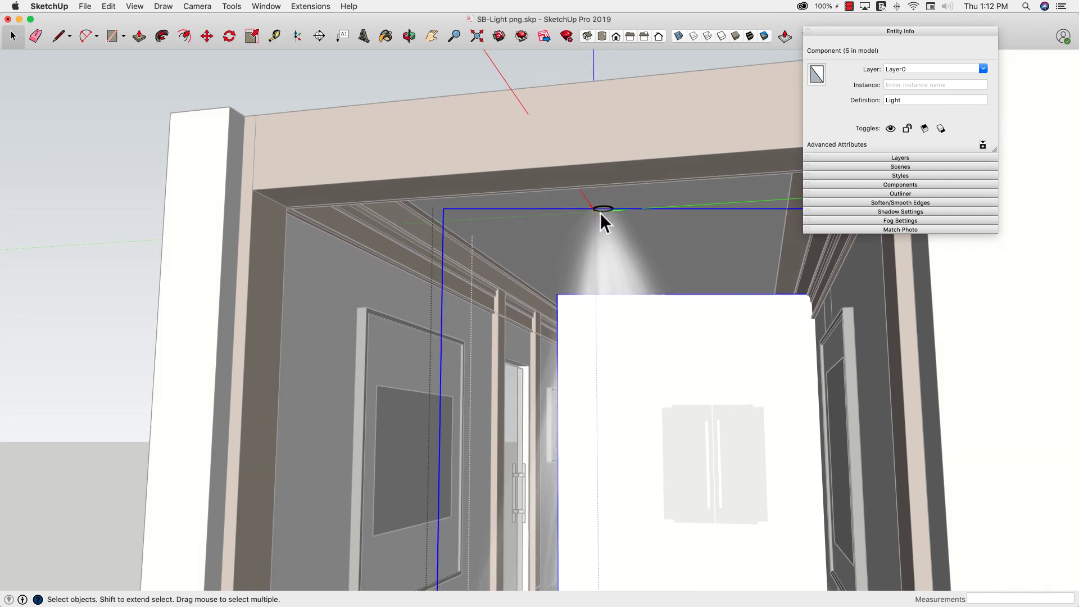
pyautogui.scroll(-1, 593, 222)
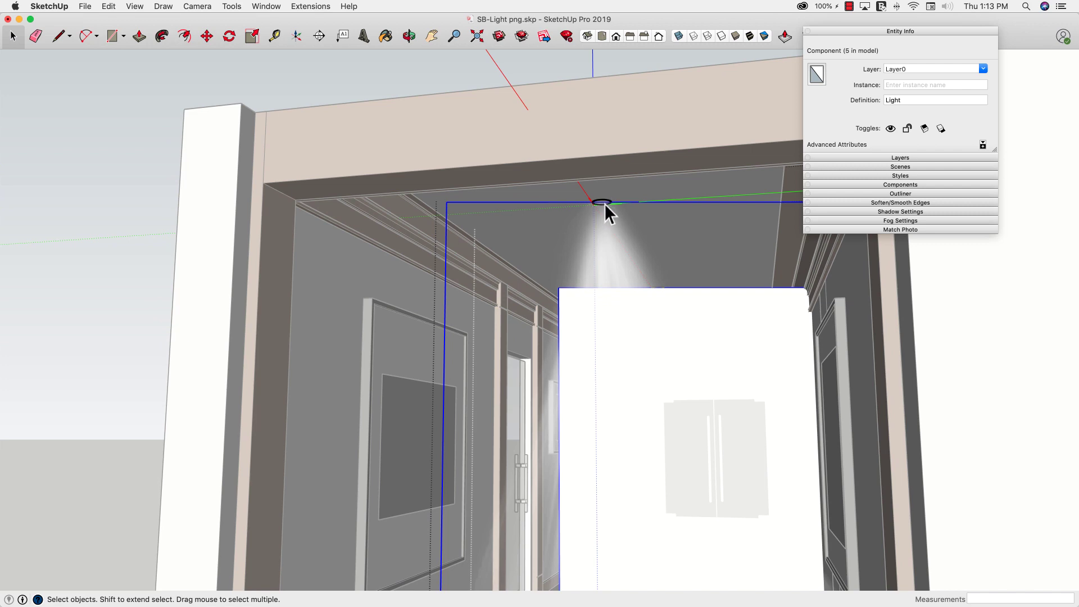
pyautogui.click(148, 220)
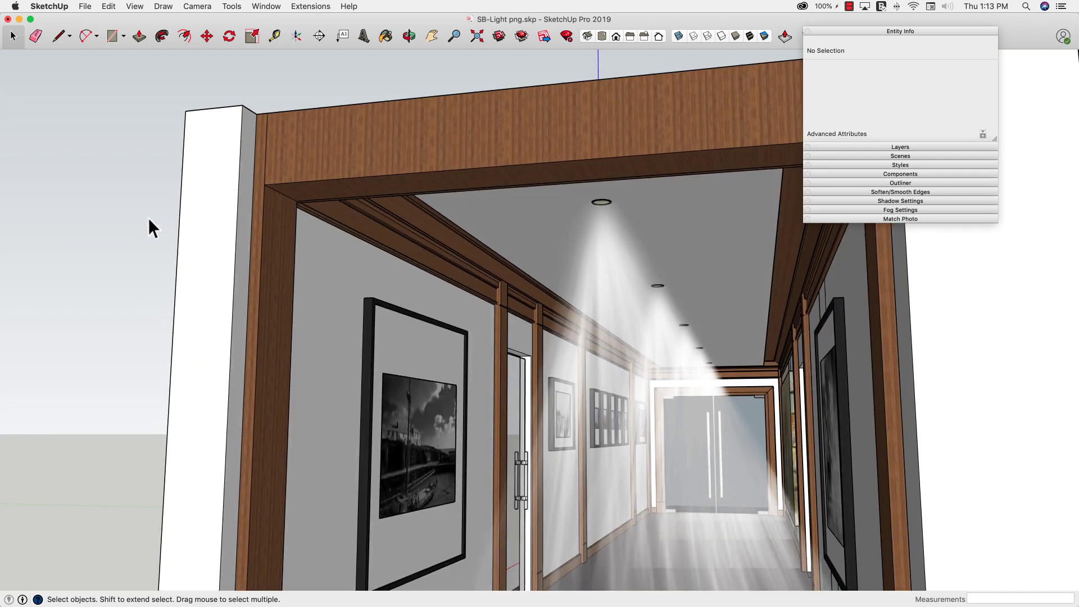
pyautogui.hotkey('shift', 'z')
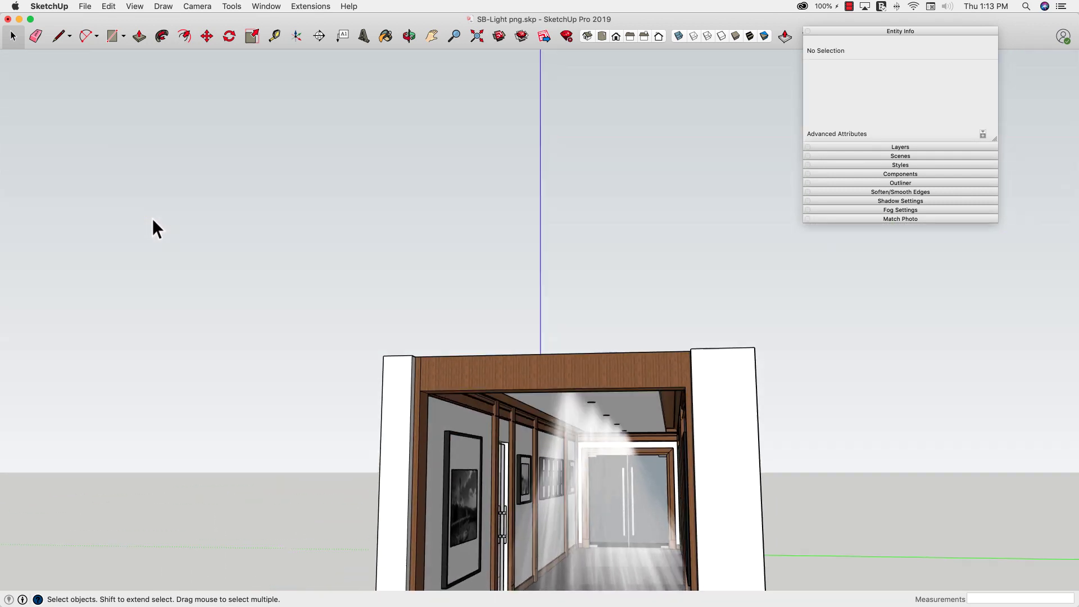